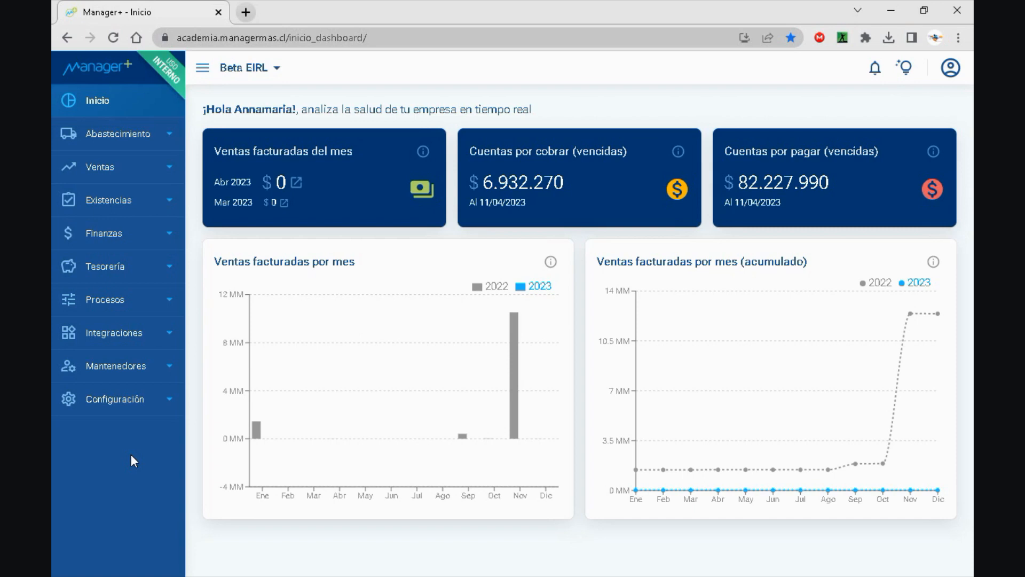
- Open the data importer in its new view and select the "Analíticos pendientes con detalles" importer
left_click(128, 366)
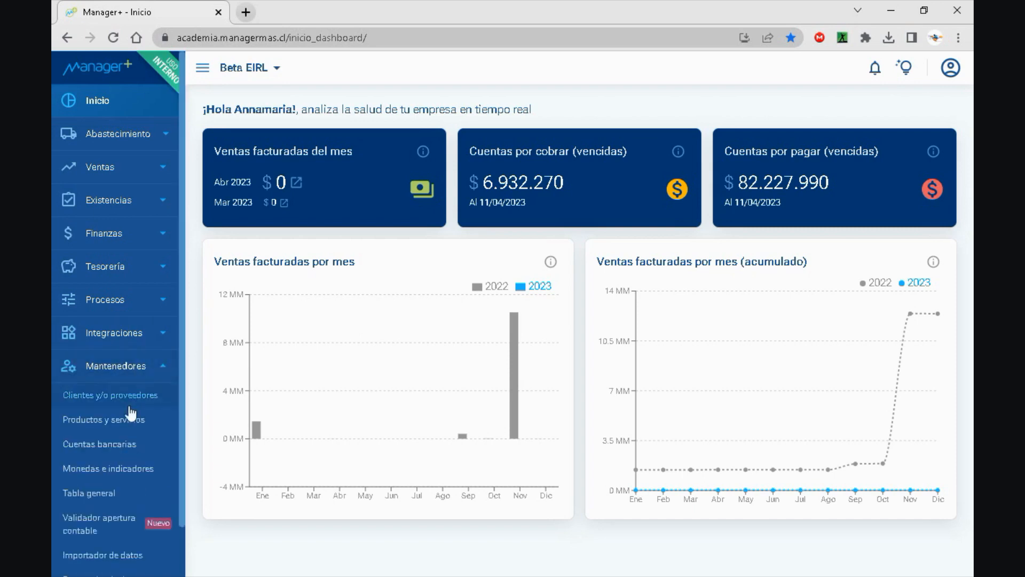
scroll(130, 413, "down", 1)
left_click(117, 499)
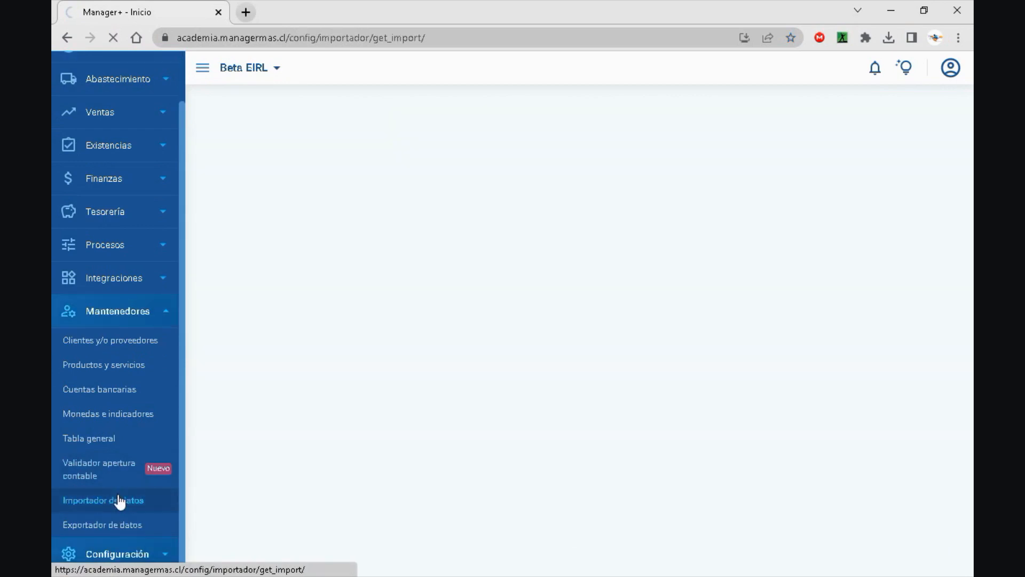
left_click(923, 123)
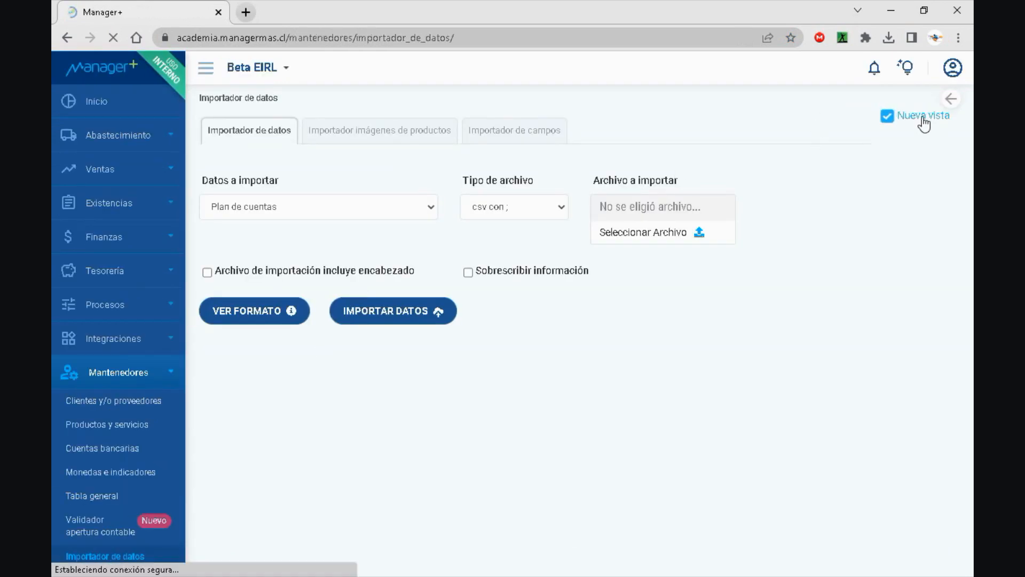
left_click(331, 191)
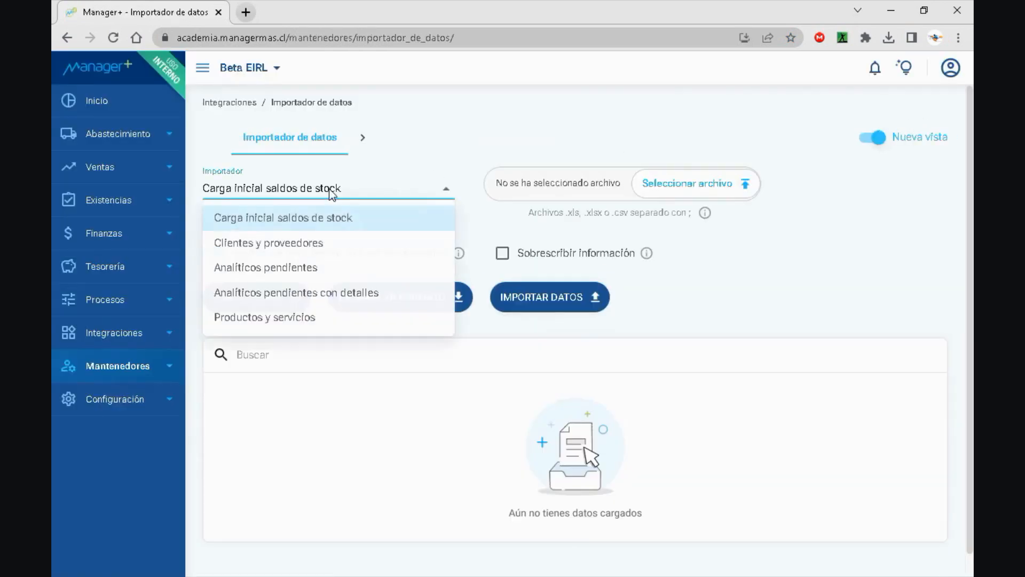
left_click(350, 293)
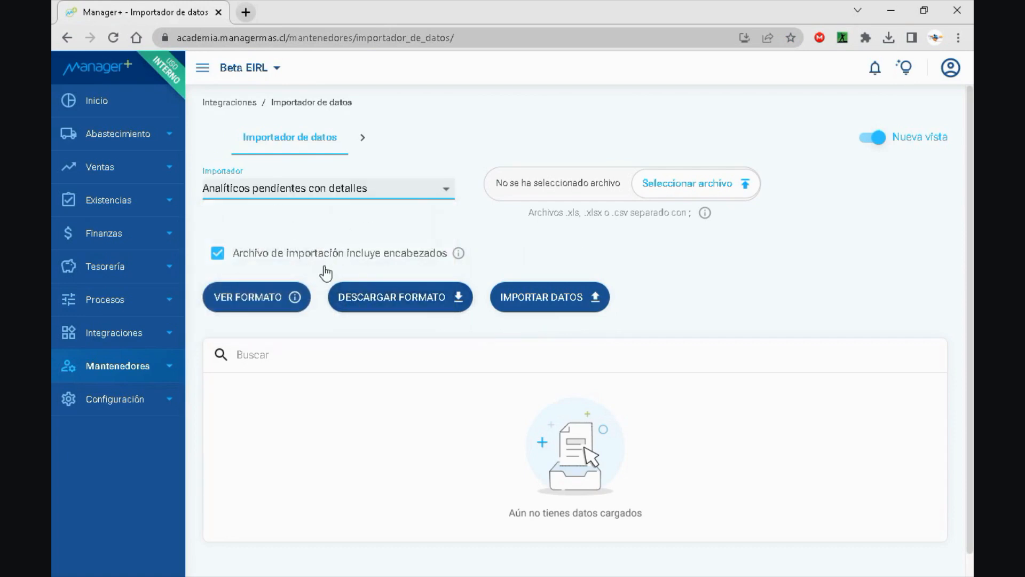
- Open the import format and examine its fields from document type through business unit code, client/supplier RUT, company name and address
left_click(249, 310)
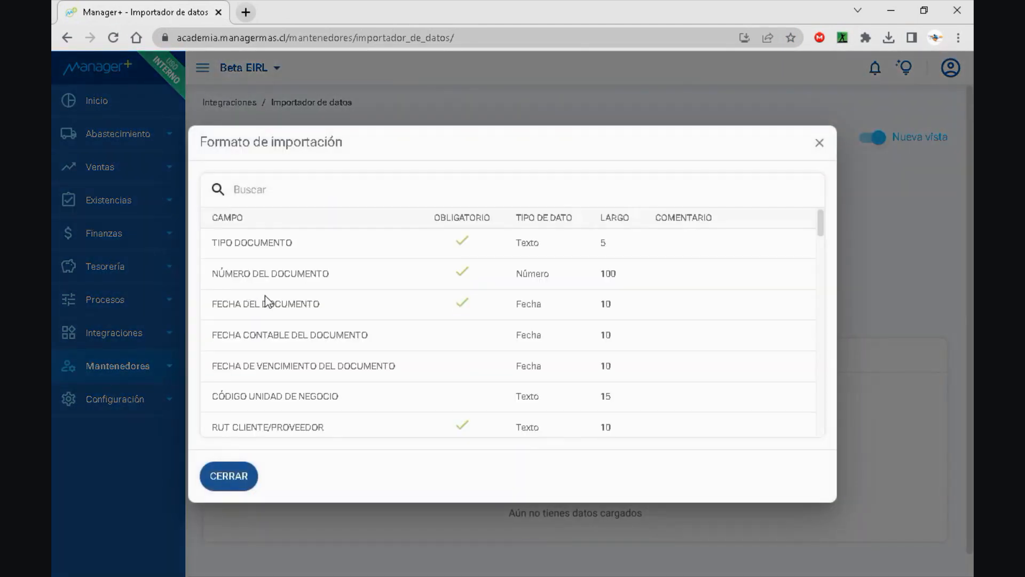
left_click_drag(212, 243, 304, 244)
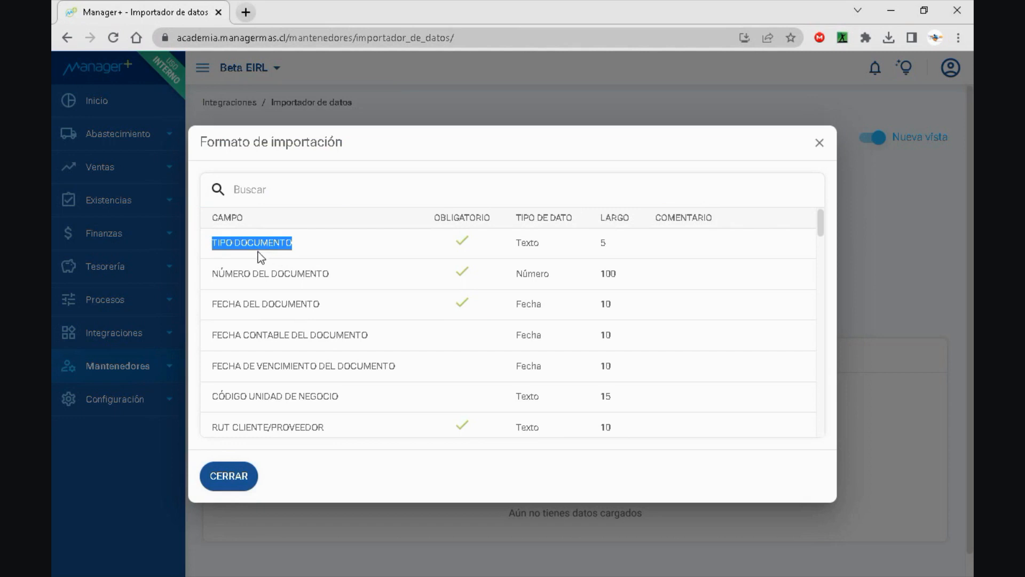
scroll(249, 299, "down", 2)
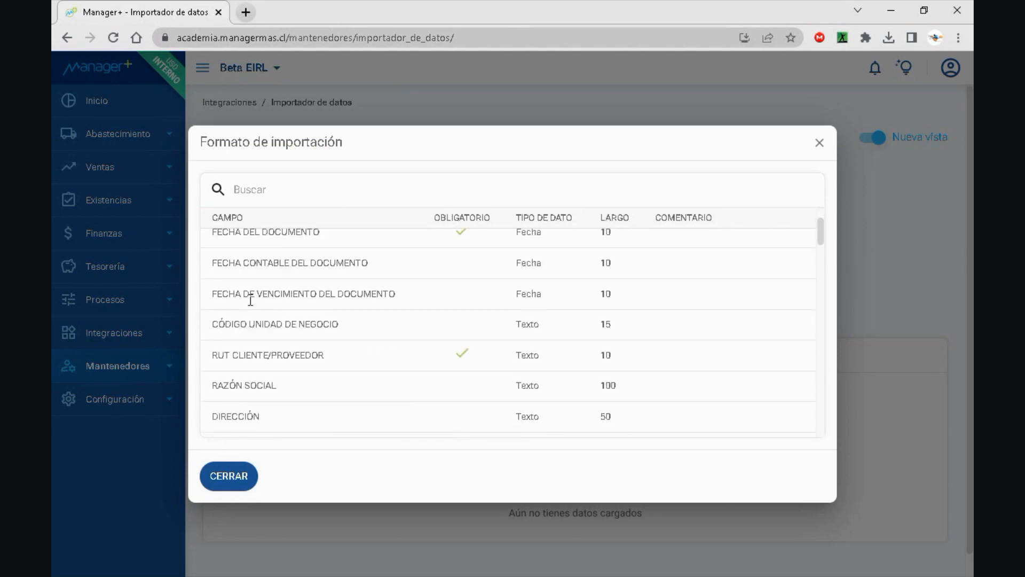
left_click_drag(210, 326, 345, 328)
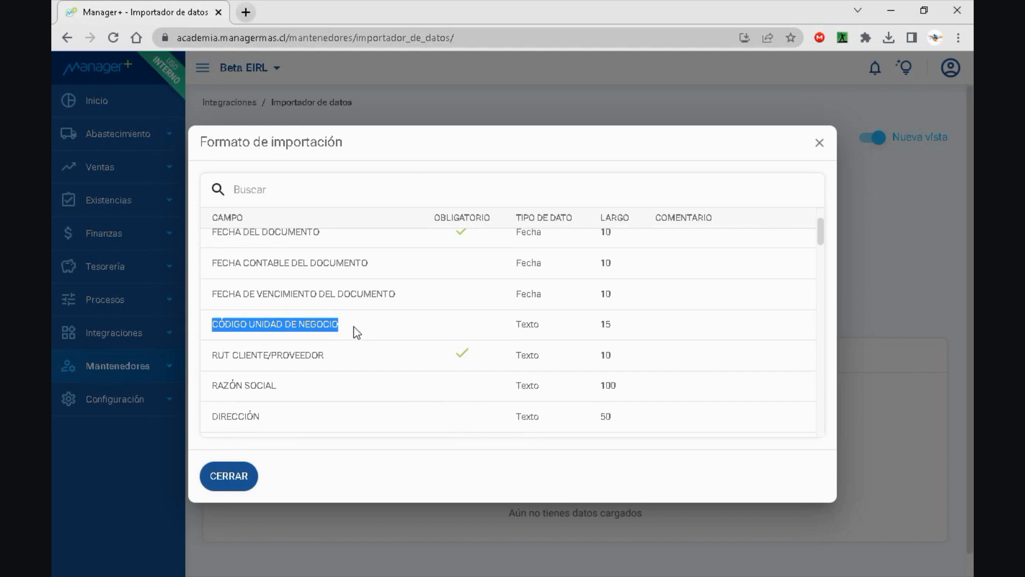
left_click_drag(211, 355, 332, 366)
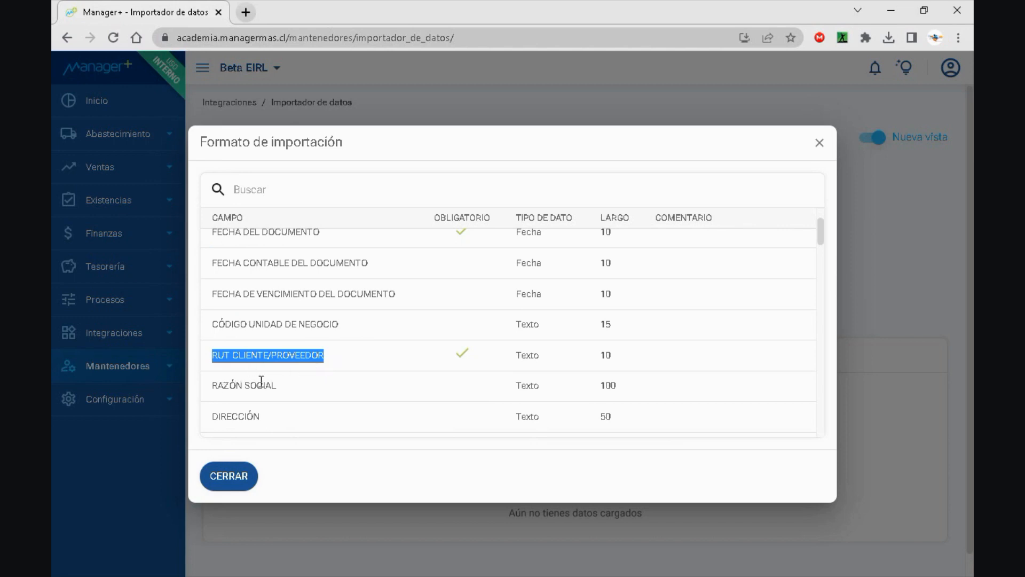
scroll(258, 374, "down", 1)
left_click_drag(212, 313, 275, 320)
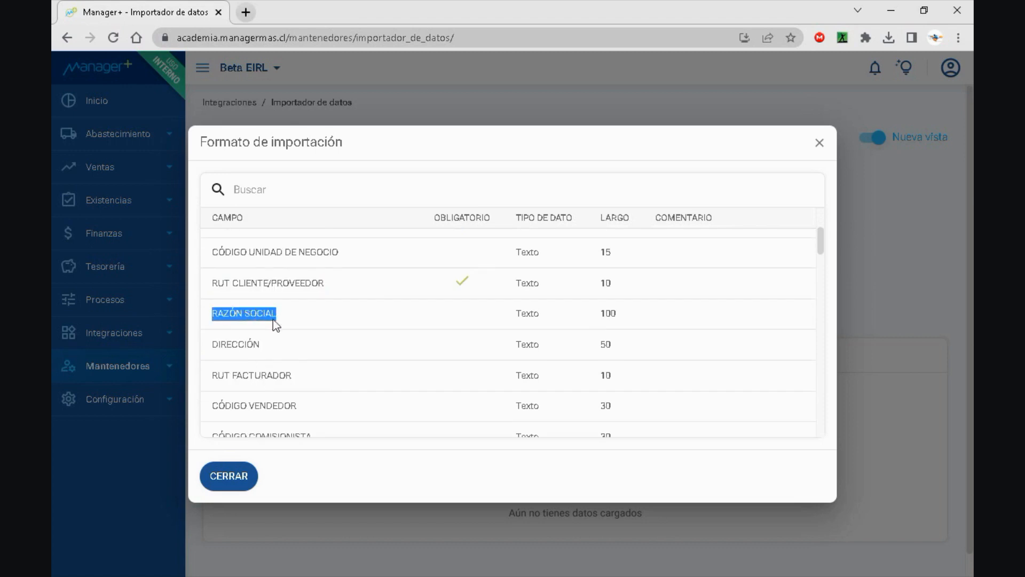
left_click_drag(213, 345, 260, 350)
- Examine the format's seller code, commission agent code, probability, price list and payment term fields
scroll(313, 352, "down", 2)
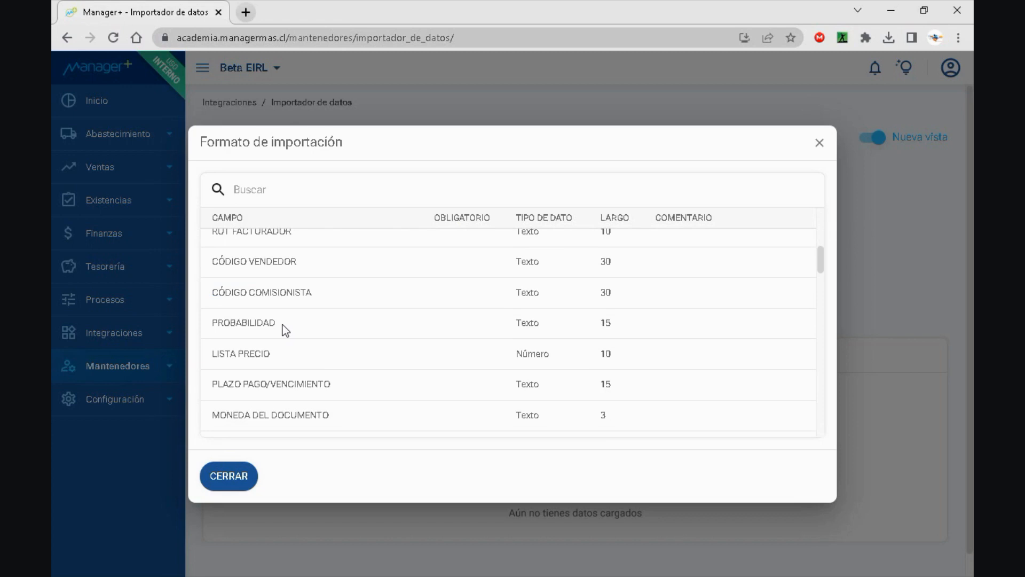
left_click_drag(206, 261, 307, 262)
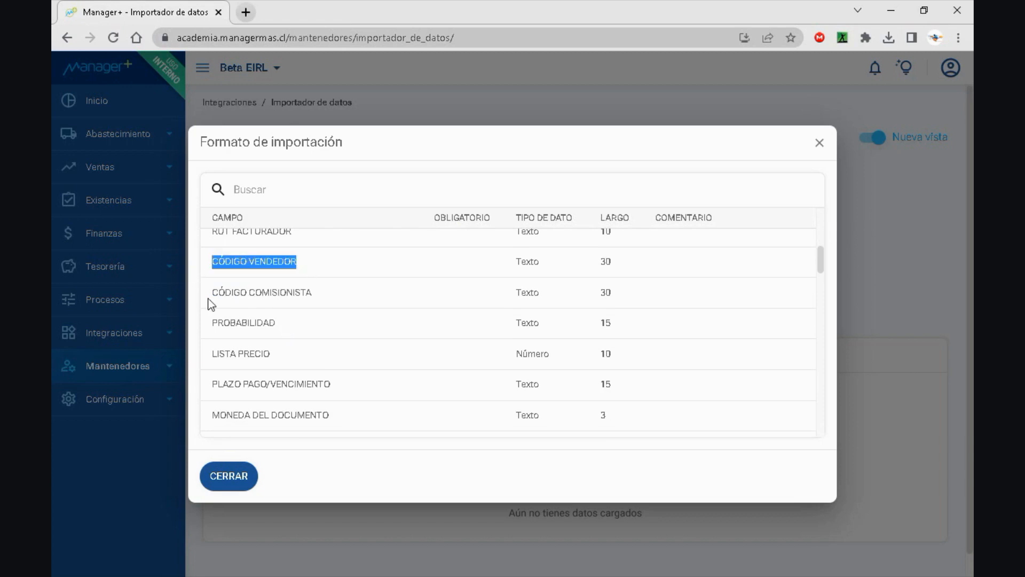
left_click_drag(208, 298, 323, 300)
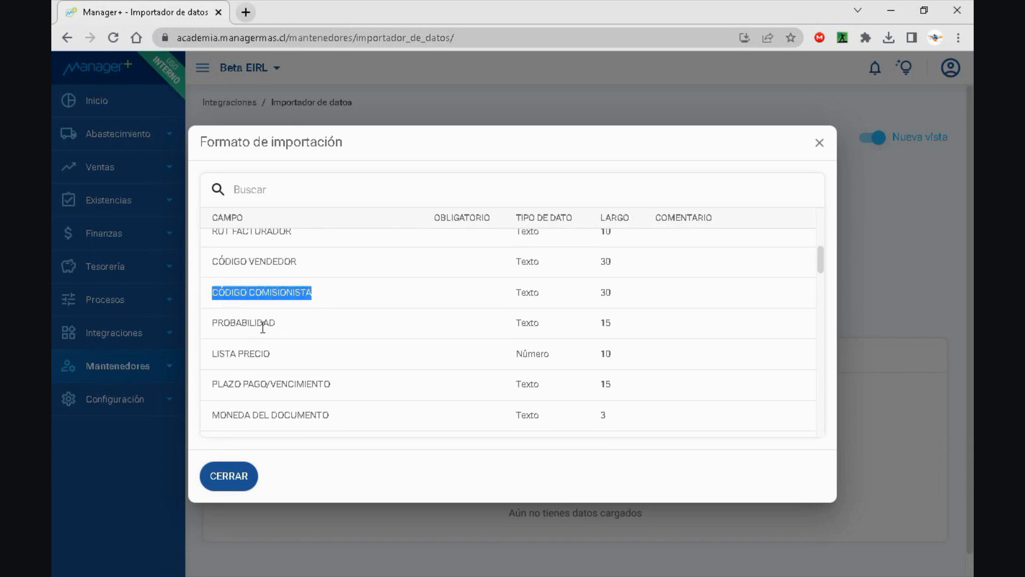
left_click_drag(211, 324, 271, 331)
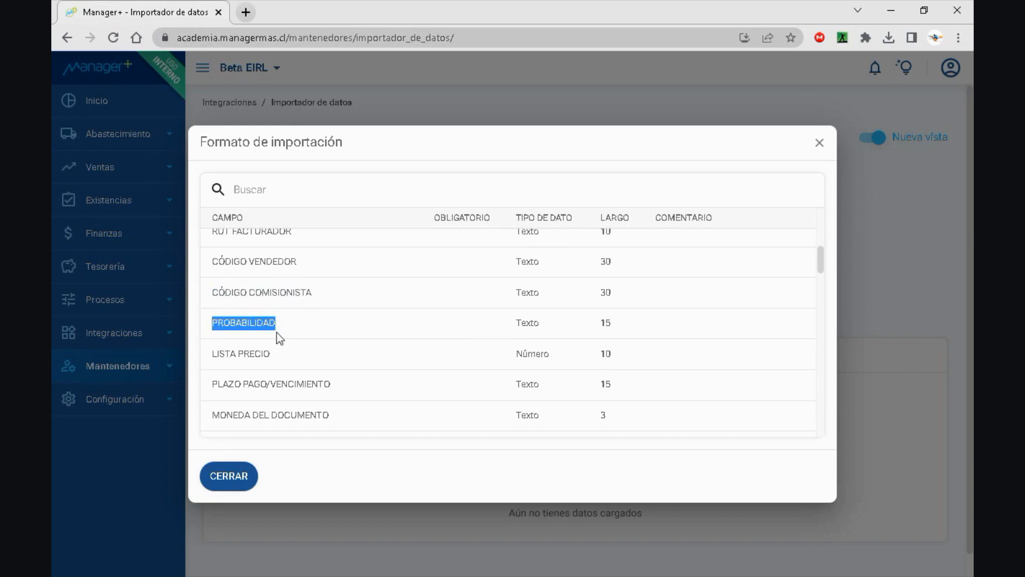
left_click_drag(210, 357, 278, 360)
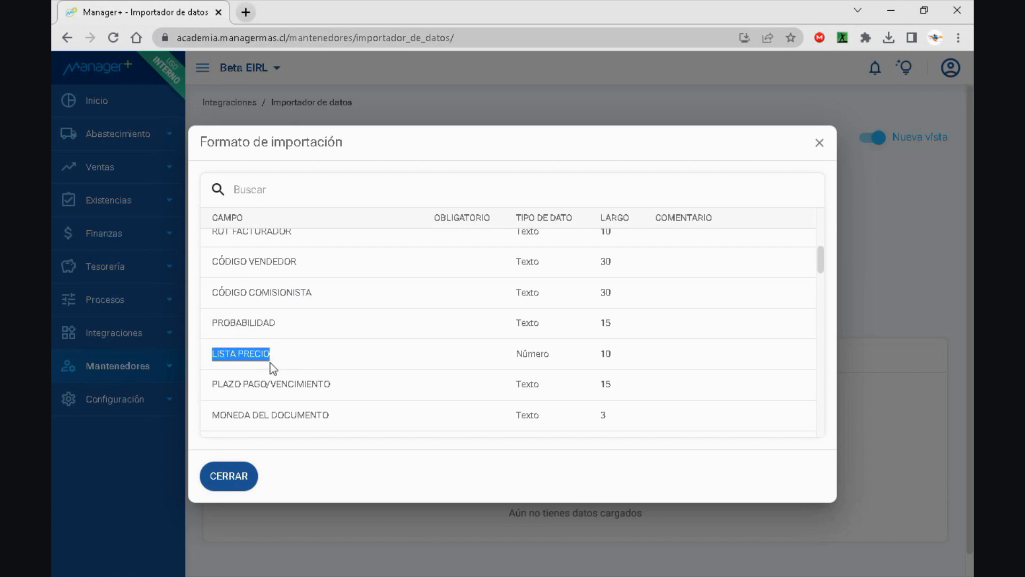
scroll(291, 358, "down", 1)
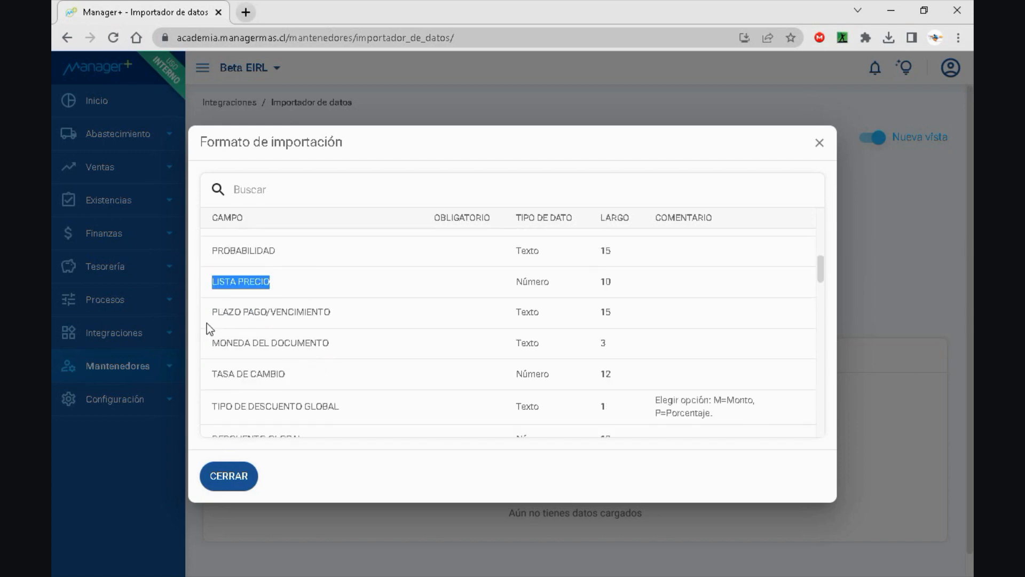
left_click_drag(212, 312, 287, 315)
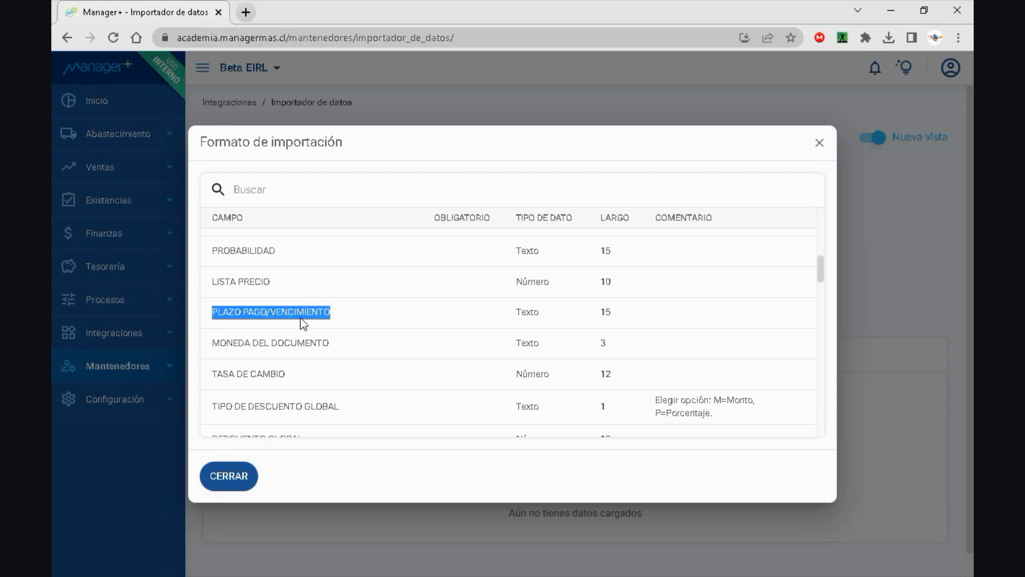
- Review the format's total, reference document and product fields, focusing on product code and unit of measure
scroll(326, 342, "down", 1)
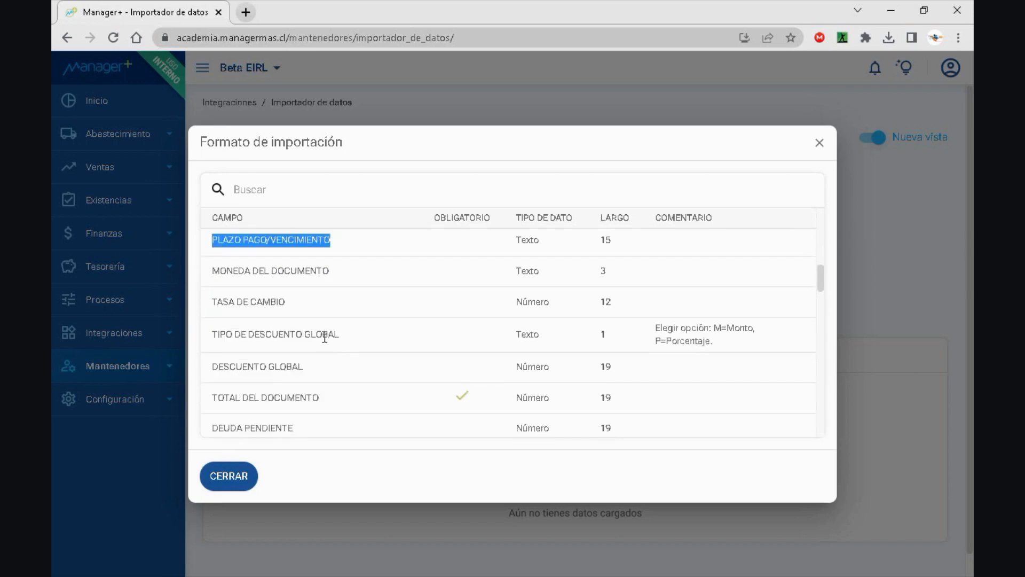
scroll(326, 342, "down", 1)
scroll(325, 342, "down", 2)
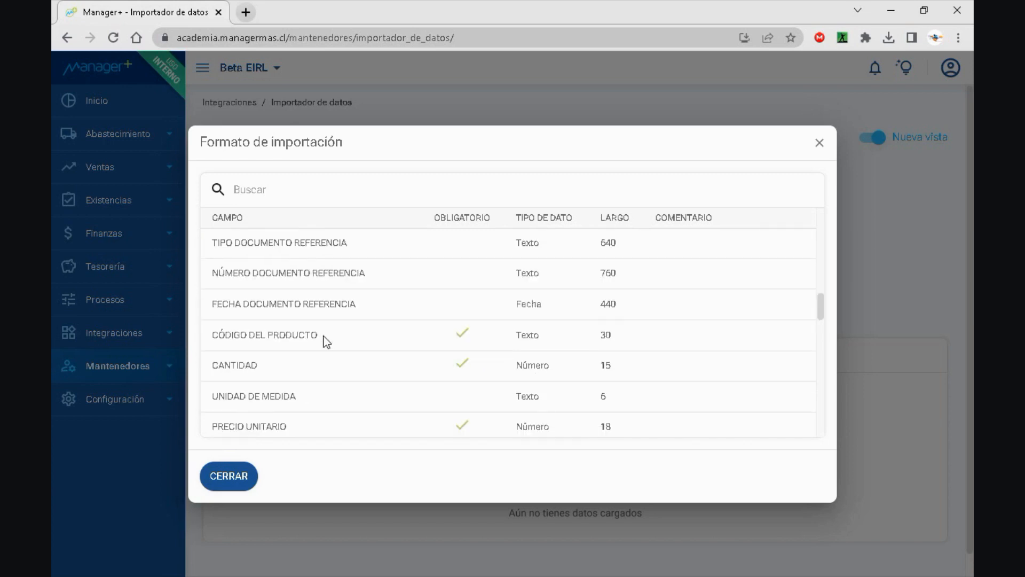
left_click_drag(210, 335, 322, 338)
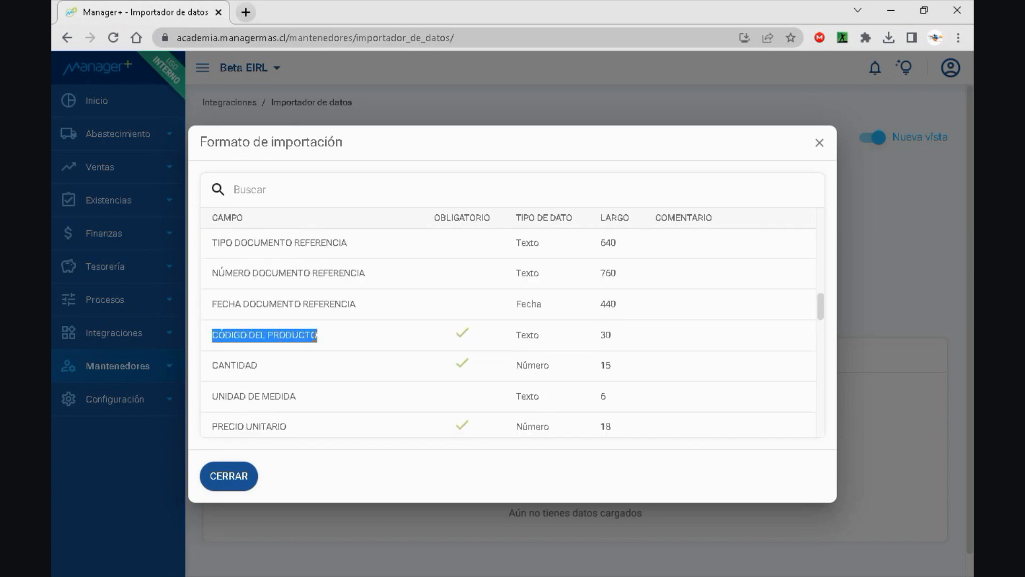
left_click_drag(211, 395, 308, 405)
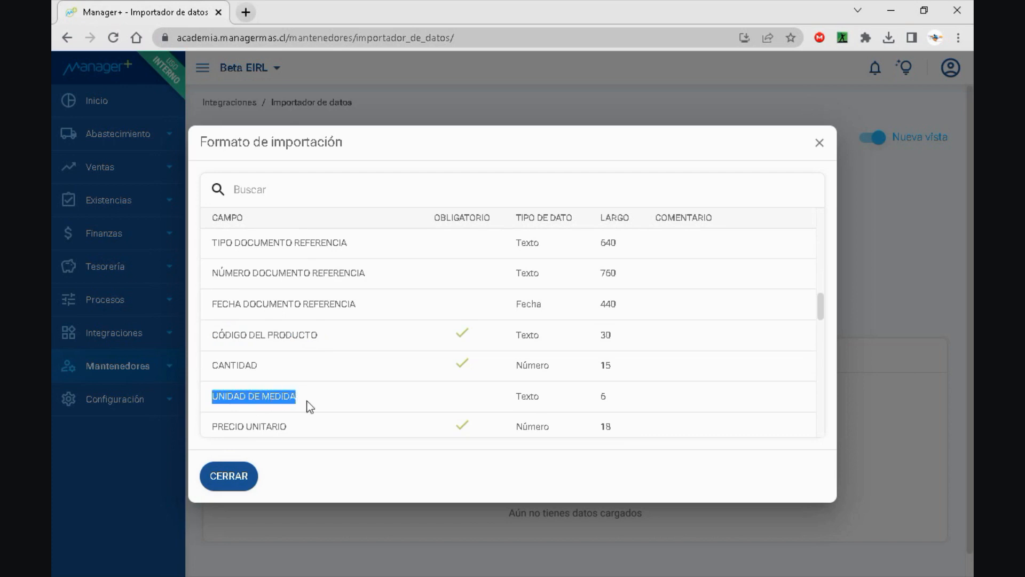
- Examine the remaining detail fields, including Ubicación and Bodega, and close the import format
scroll(339, 358, "down", 3)
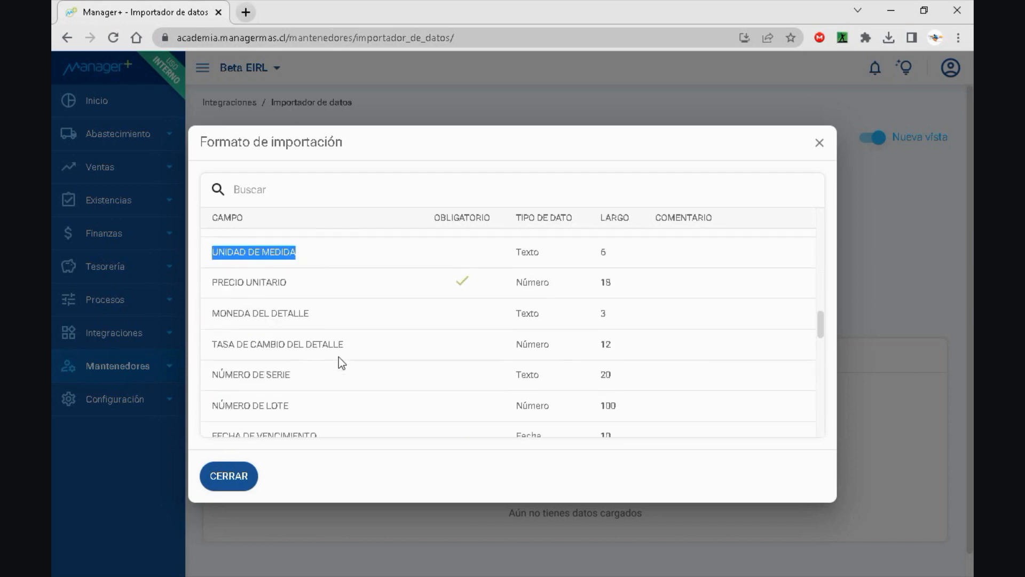
scroll(339, 357, "down", 1)
scroll(338, 356, "down", 1)
scroll(308, 332, "down", 1)
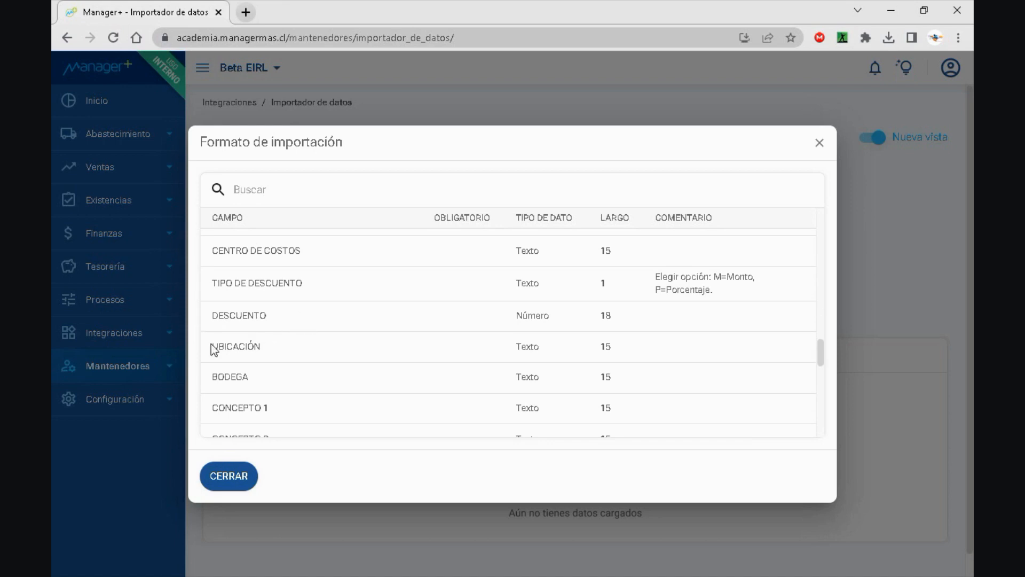
left_click_drag(211, 346, 263, 351)
left_click_drag(212, 376, 254, 380)
scroll(251, 380, "down", 4)
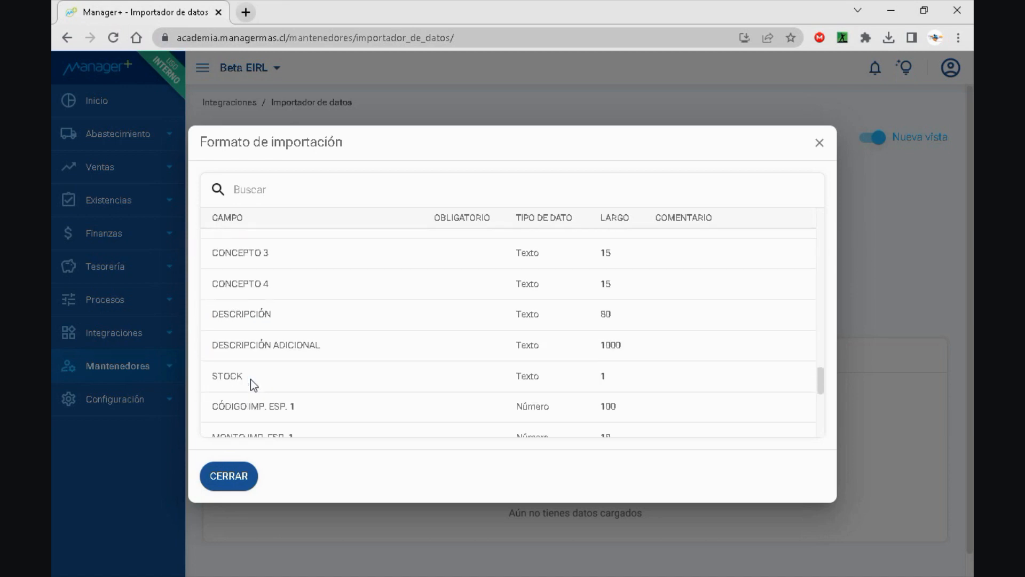
left_click(230, 476)
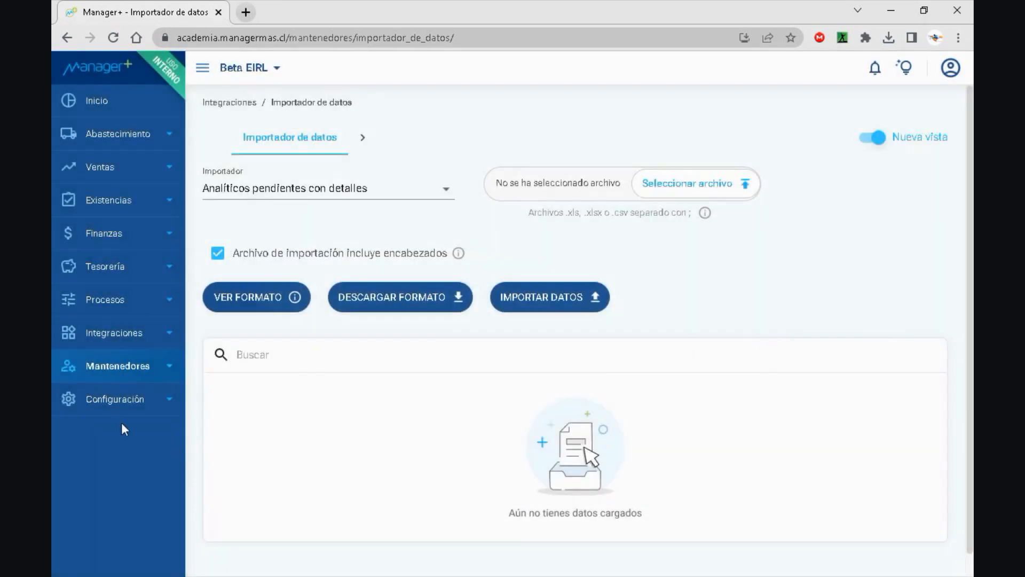
- Open the clients and suppliers list and check where each record's RUT is shown
left_click(118, 366)
left_click(118, 395)
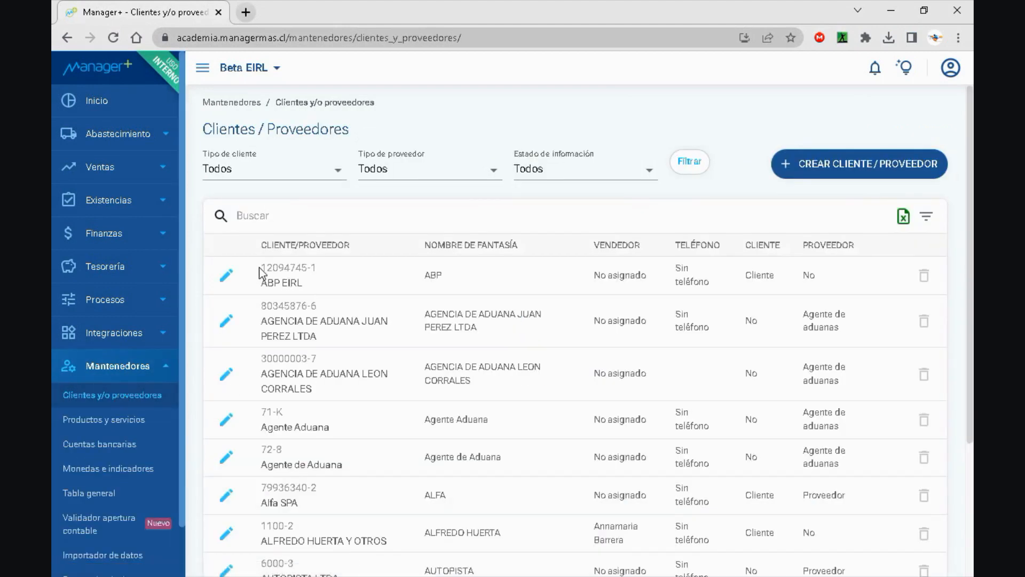
left_click_drag(260, 268, 322, 272)
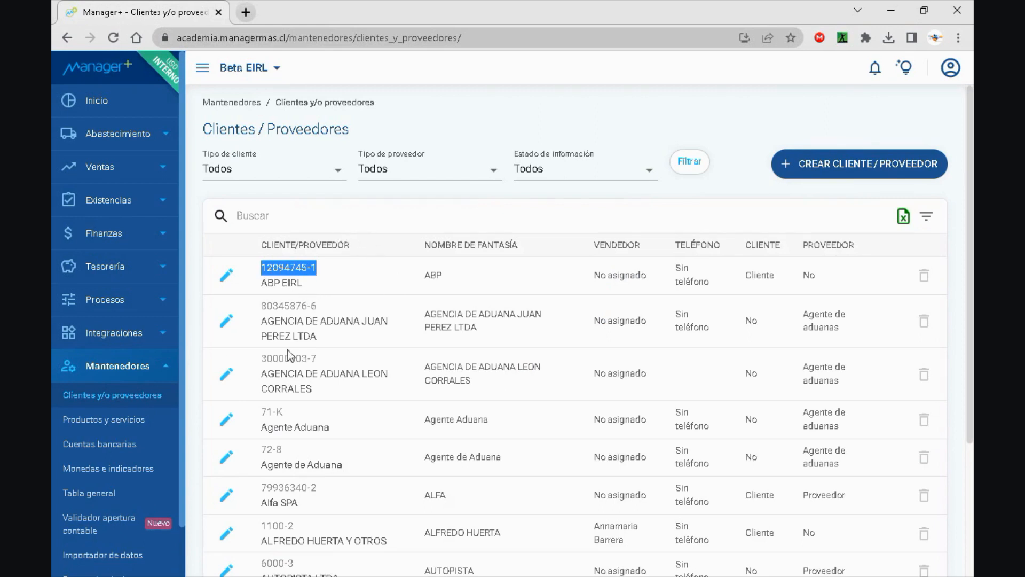
- Open the products and services list to check the product codes, and view the units of measure with their symbols
left_click(114, 421)
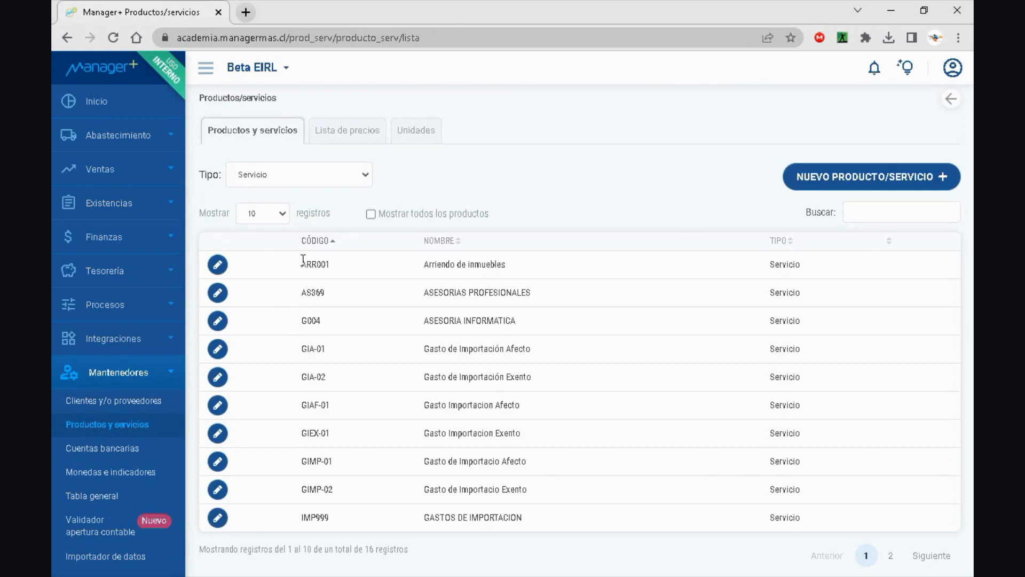
left_click_drag(300, 264, 333, 268)
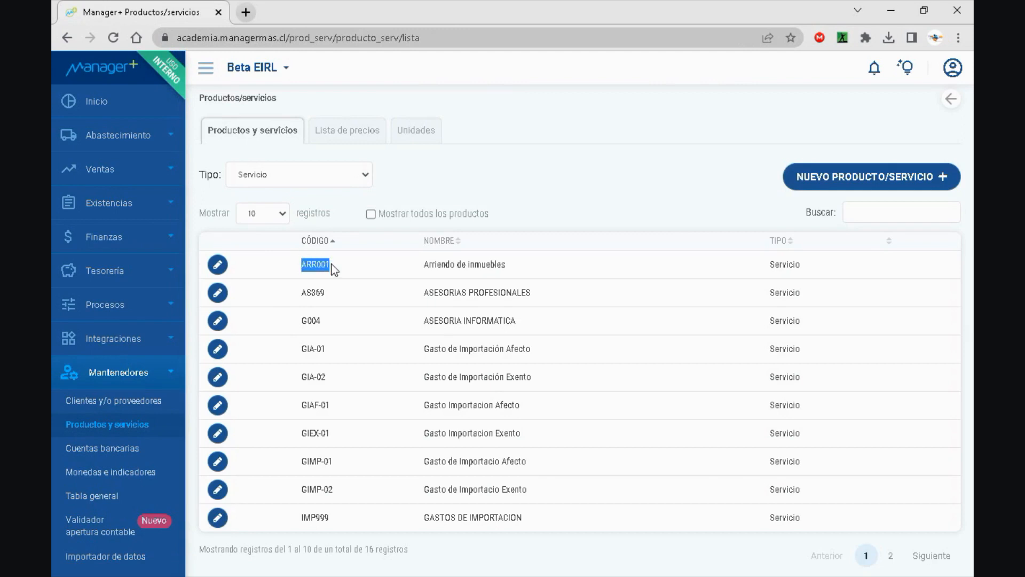
left_click(414, 133)
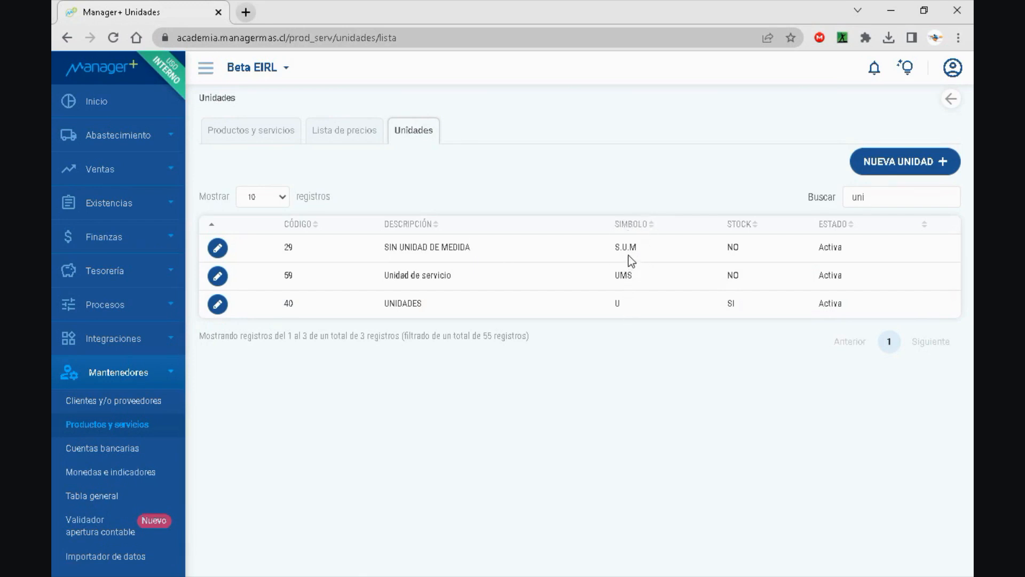
- Look up the price list IDs and the payment term codes in the Plazo_pago general table
left_click(340, 135)
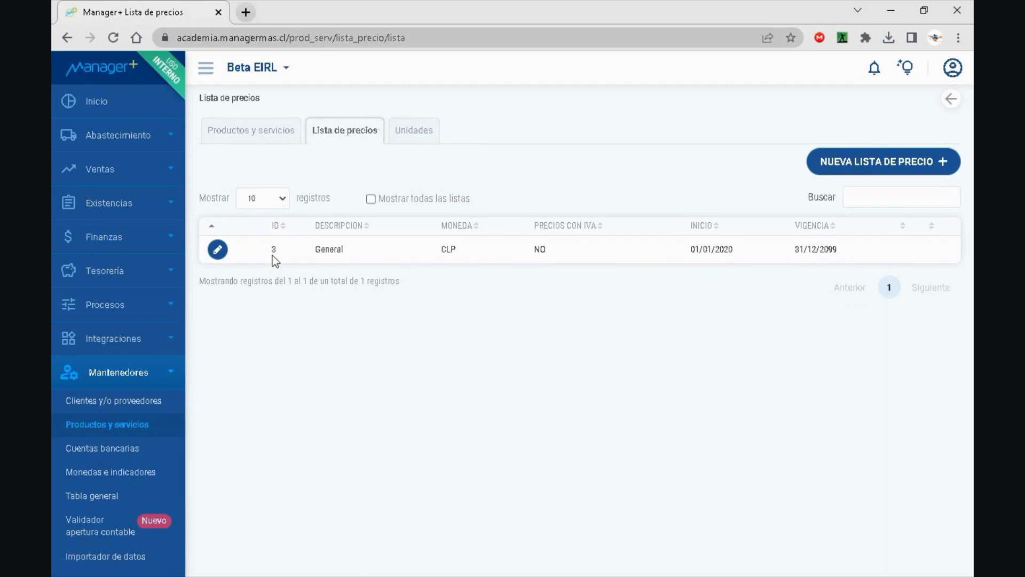
scroll(160, 421, "down", 2)
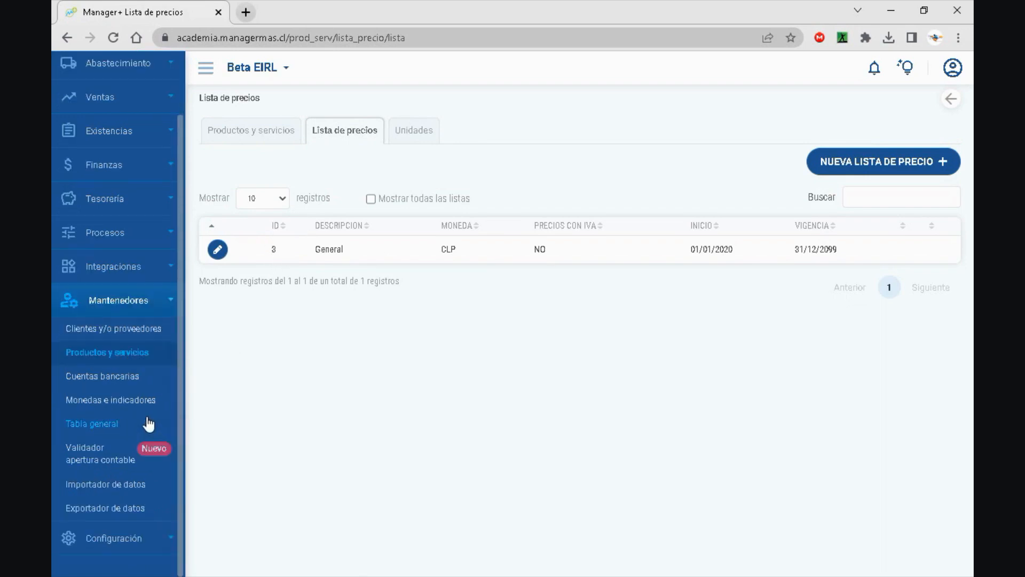
left_click(101, 424)
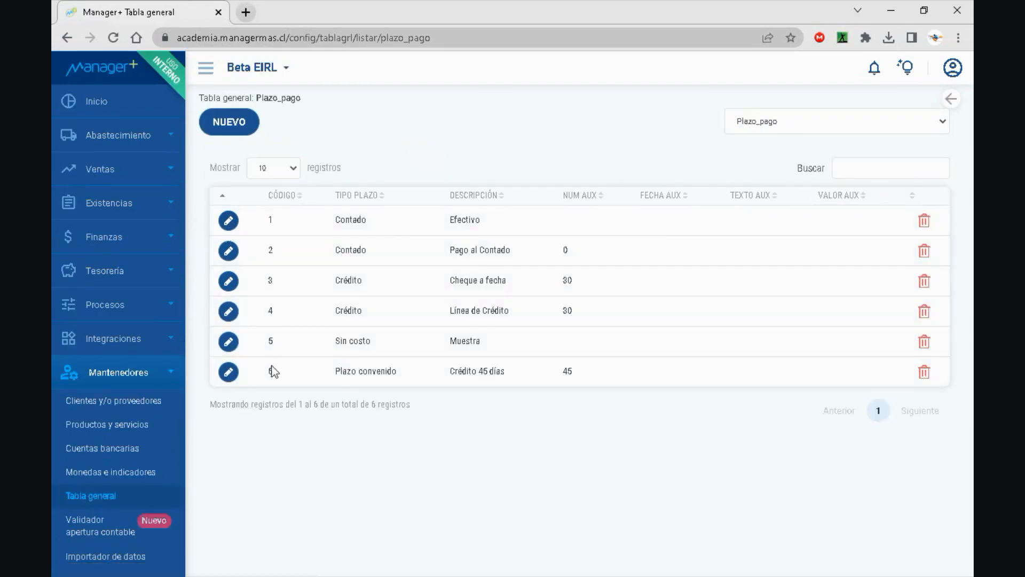
- Open the companies configuration and look up the cost centre codes in Centro de costos
left_click(141, 374)
left_click(117, 409)
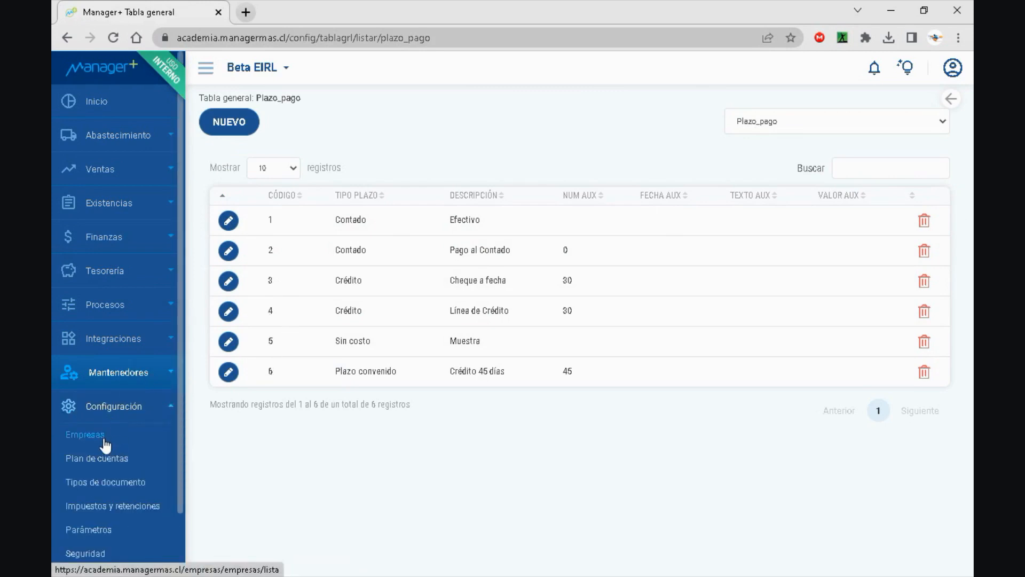
left_click(99, 435)
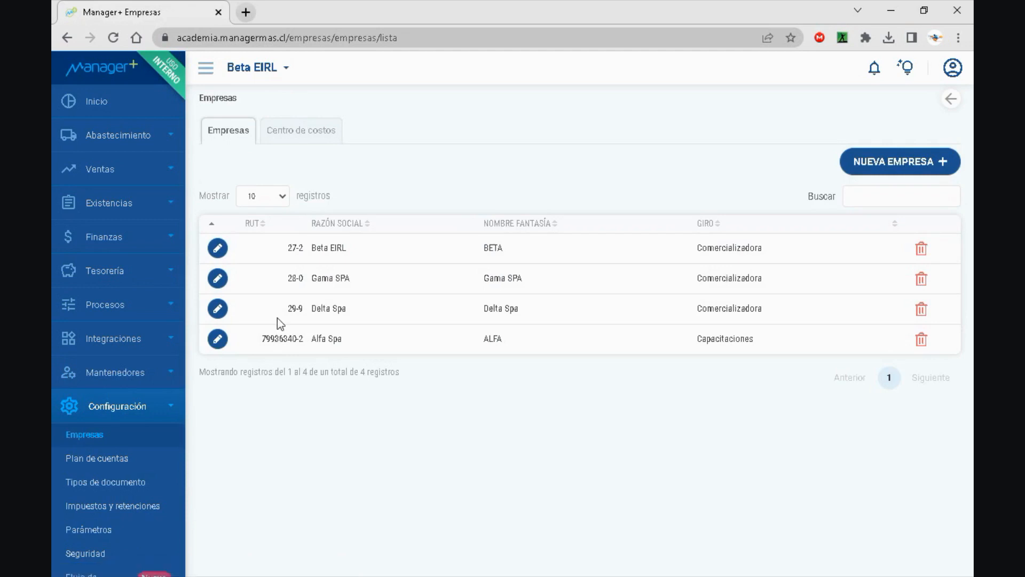
left_click(310, 135)
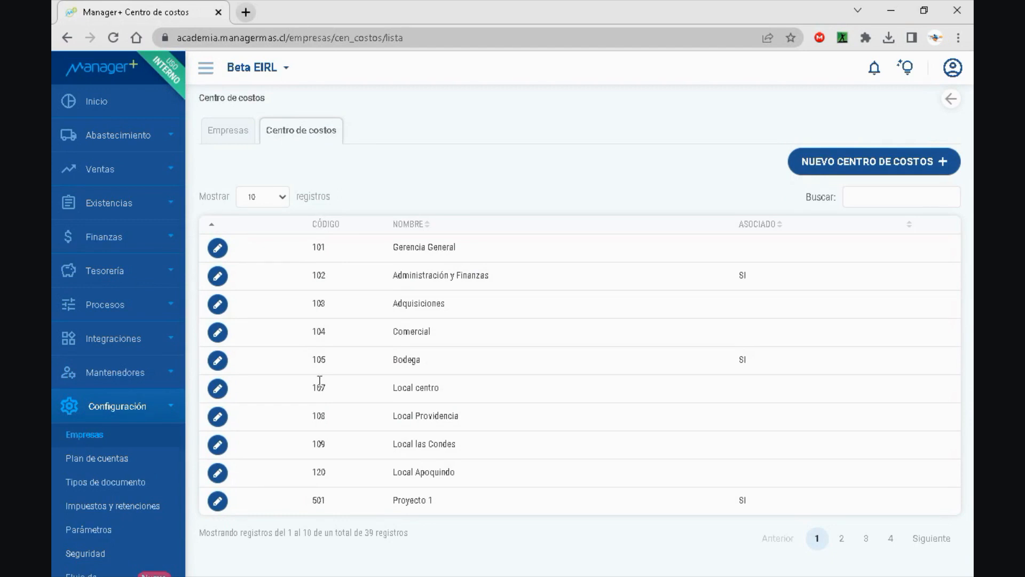
- Open the Beta EIRL company and look up its business unit and warehouse codes, including the Bodega Principal location codes
left_click(228, 138)
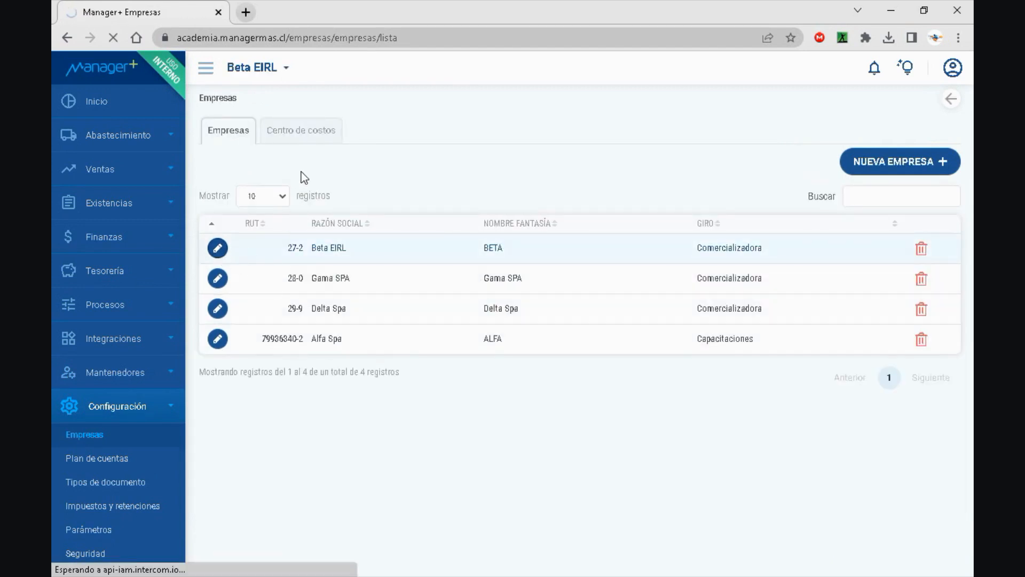
left_click(296, 122)
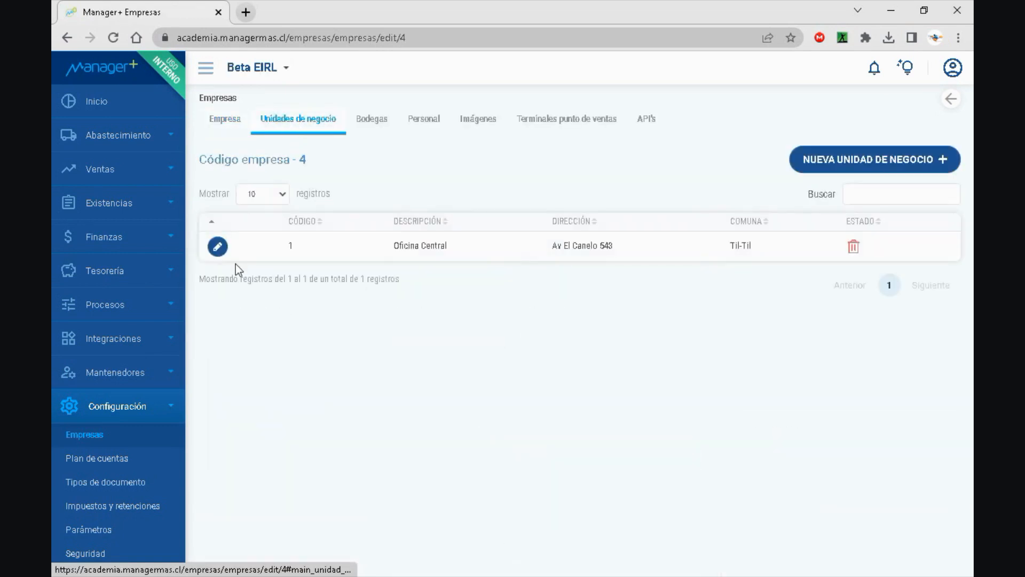
left_click(372, 120)
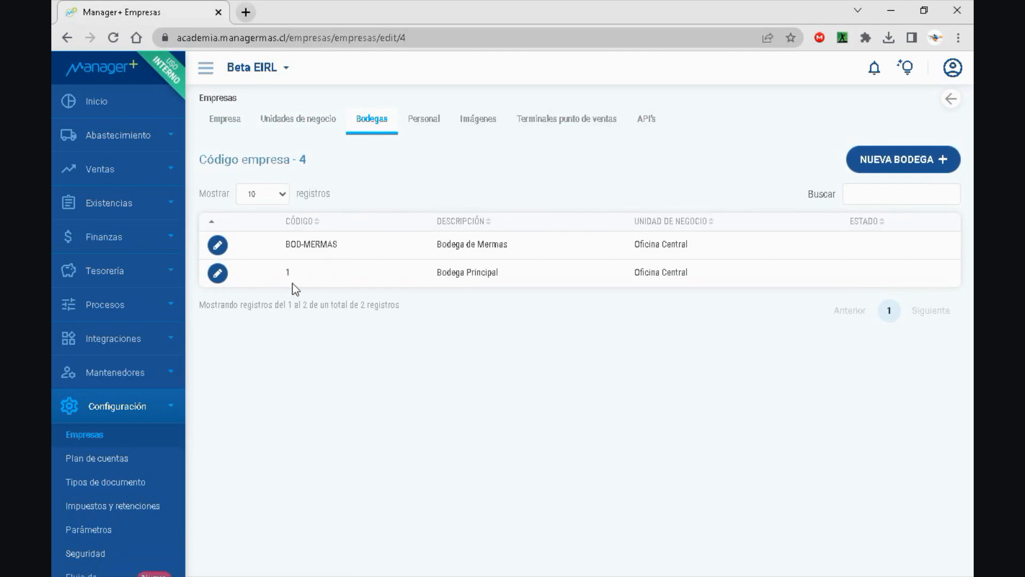
left_click(219, 276)
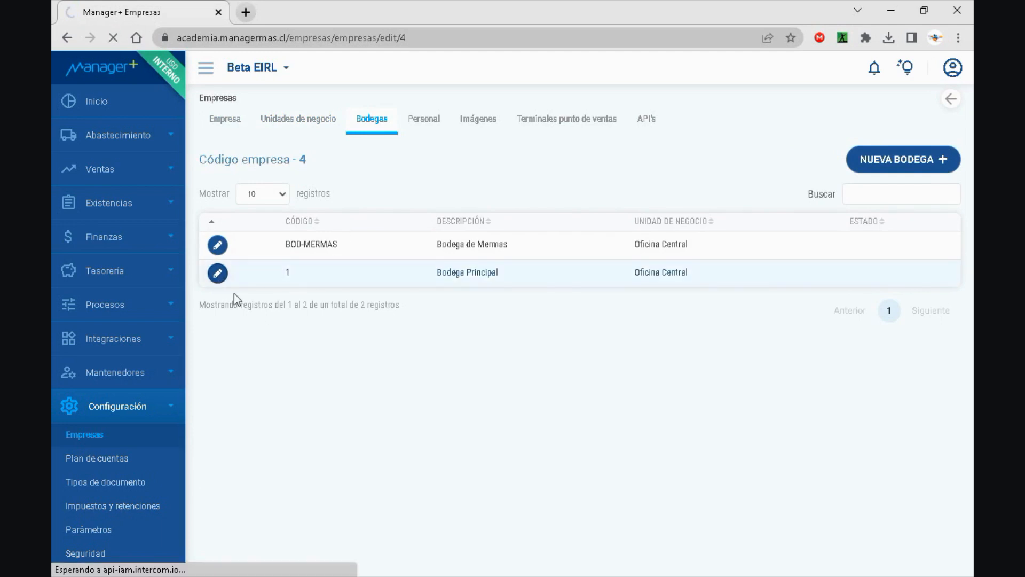
left_click(278, 119)
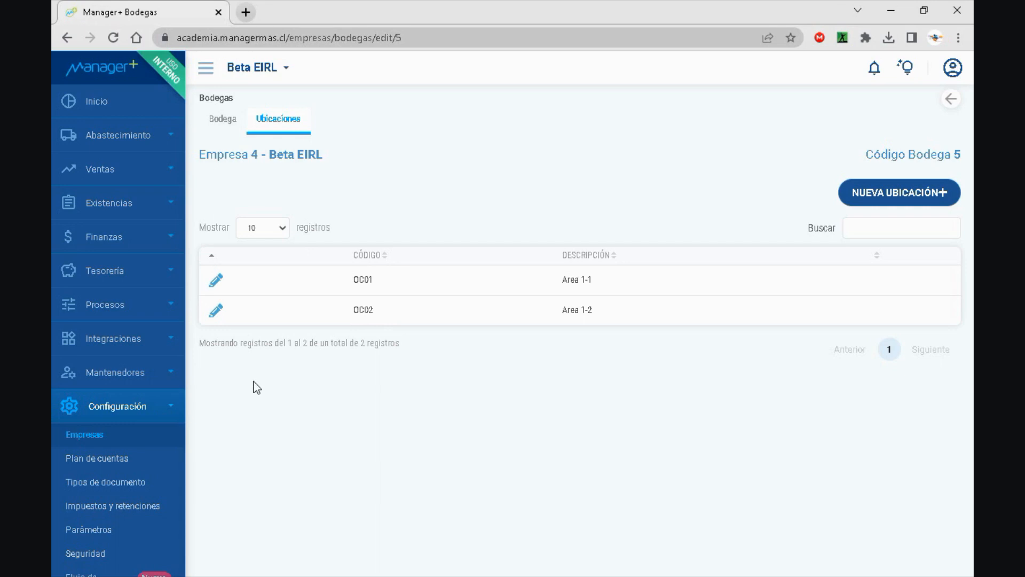
- Open the Importador de datos in its new view and choose the importer for pending analytics with details
left_click(153, 374)
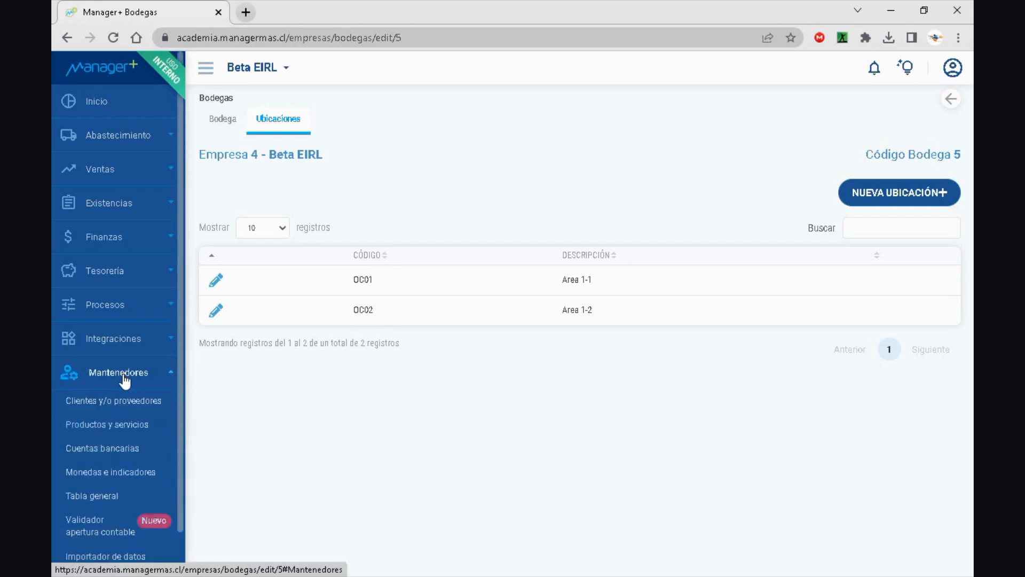
scroll(116, 437, "down", 1)
left_click(112, 484)
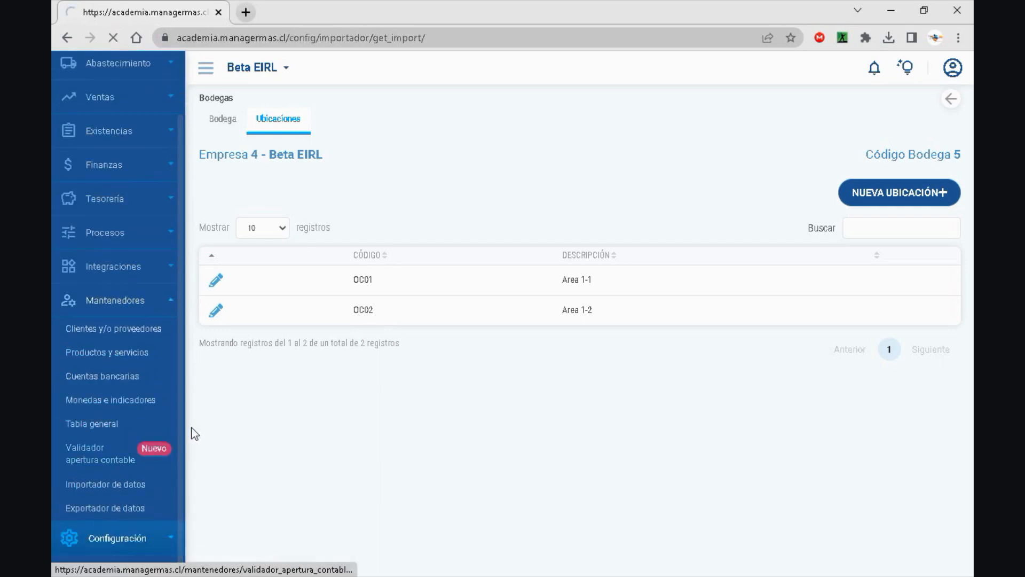
left_click(908, 116)
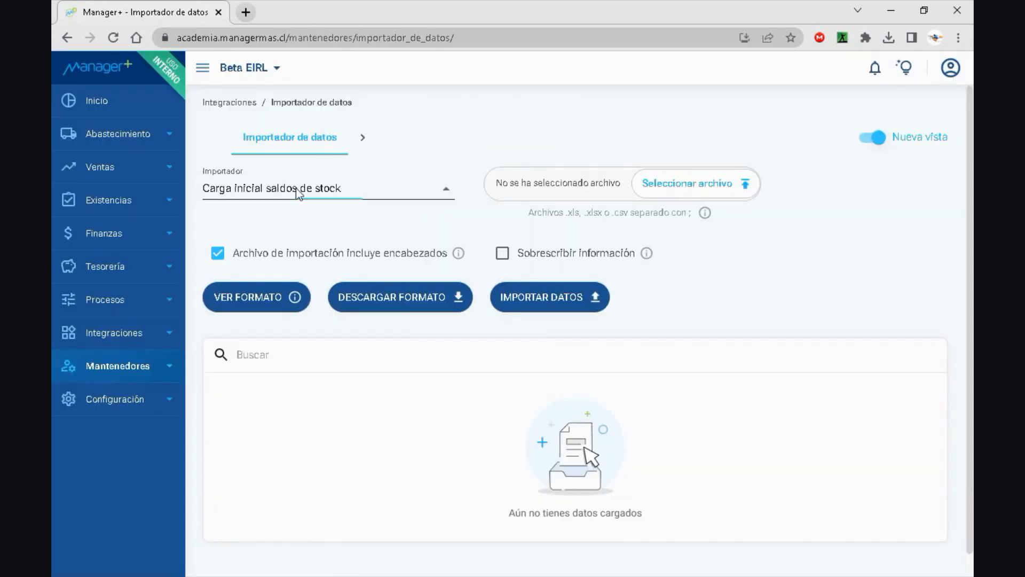
left_click(297, 190)
left_click(293, 293)
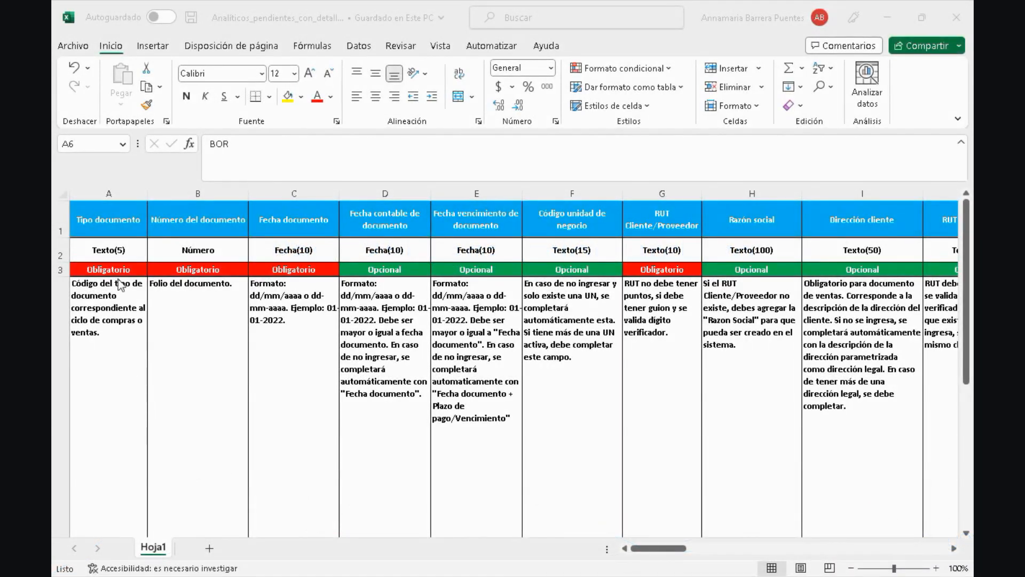
- Switch to the Analíticos_pendientes_con_detalle workbook in Excel and review the descriptions of its first three columns
left_click(65, 218)
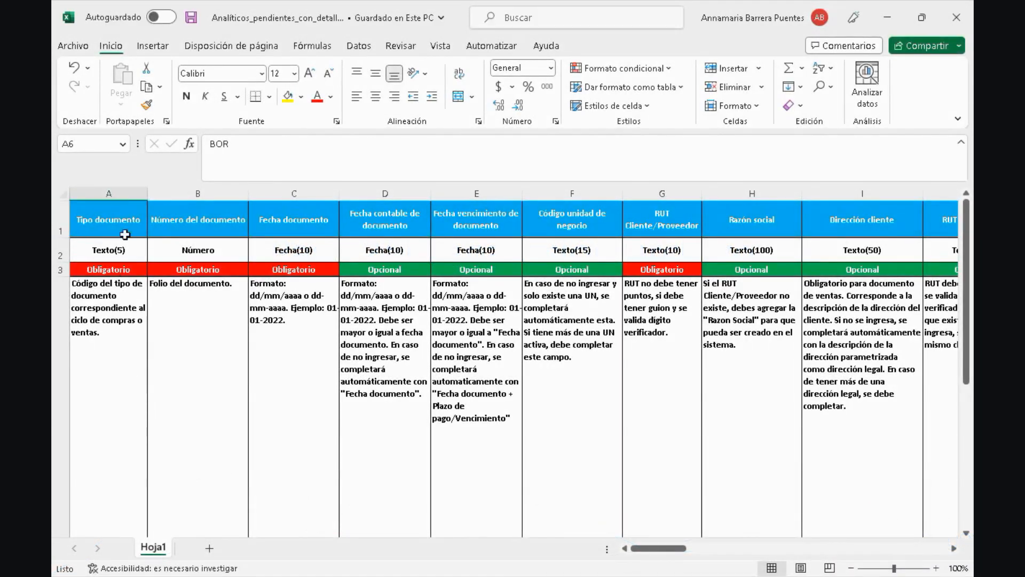
left_click(128, 355)
left_click(208, 374)
left_click(291, 382)
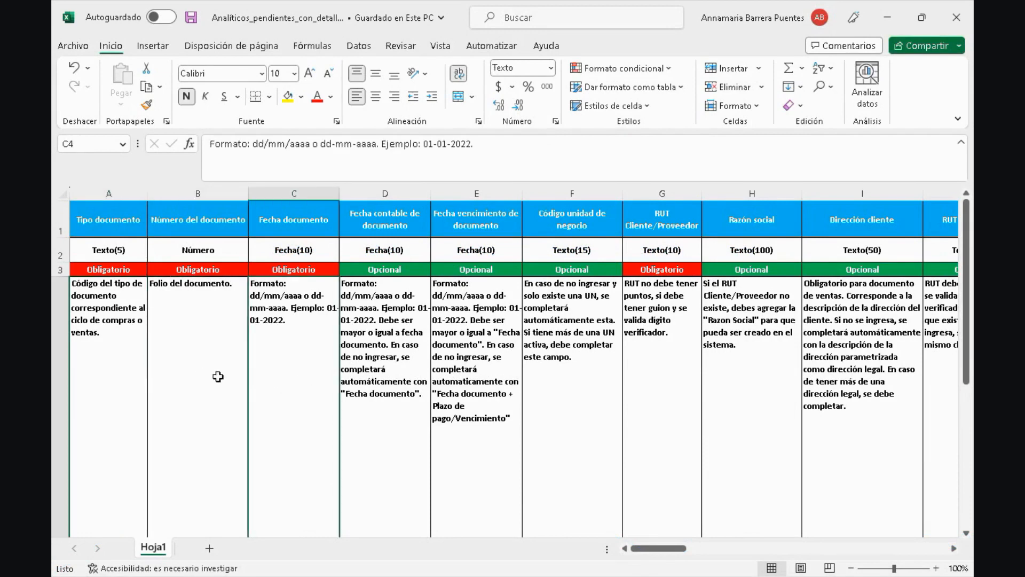
- Examine the Tipo documento column and compare the document type codes in sample rows 5 and 6
left_click(99, 218)
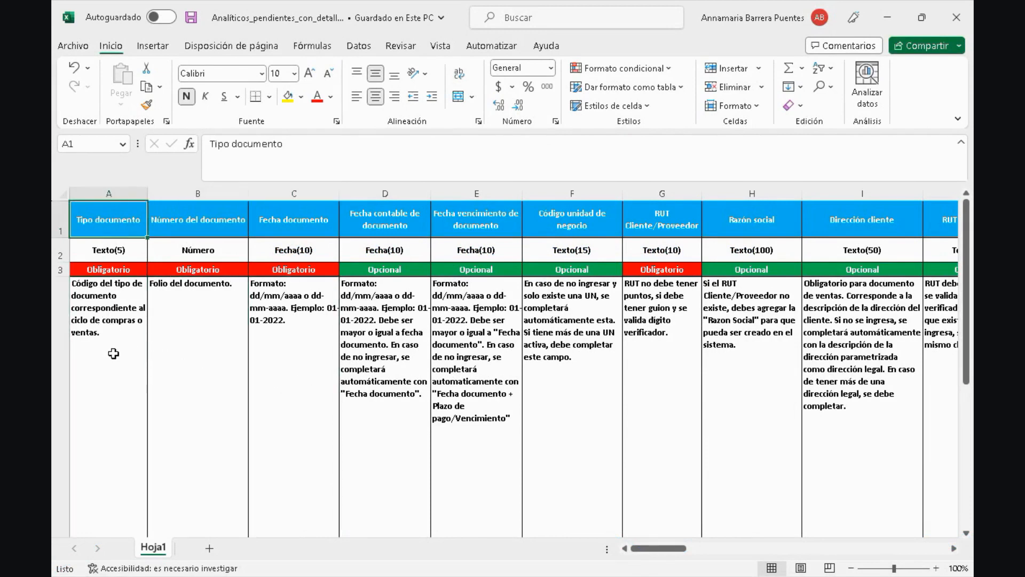
scroll(113, 352, "down", 1)
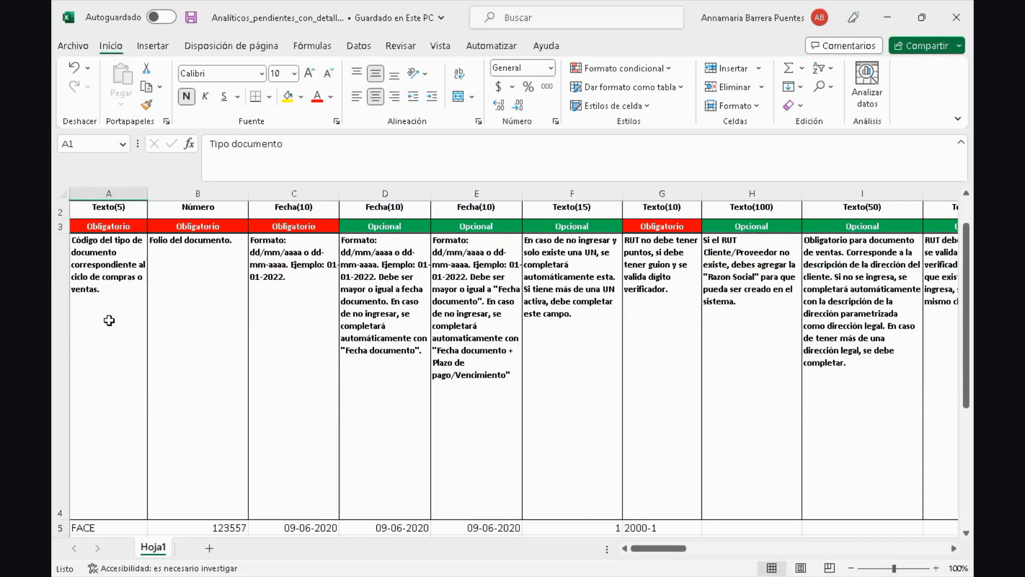
scroll(109, 320, "down", 3)
left_click(110, 399)
left_click(109, 416)
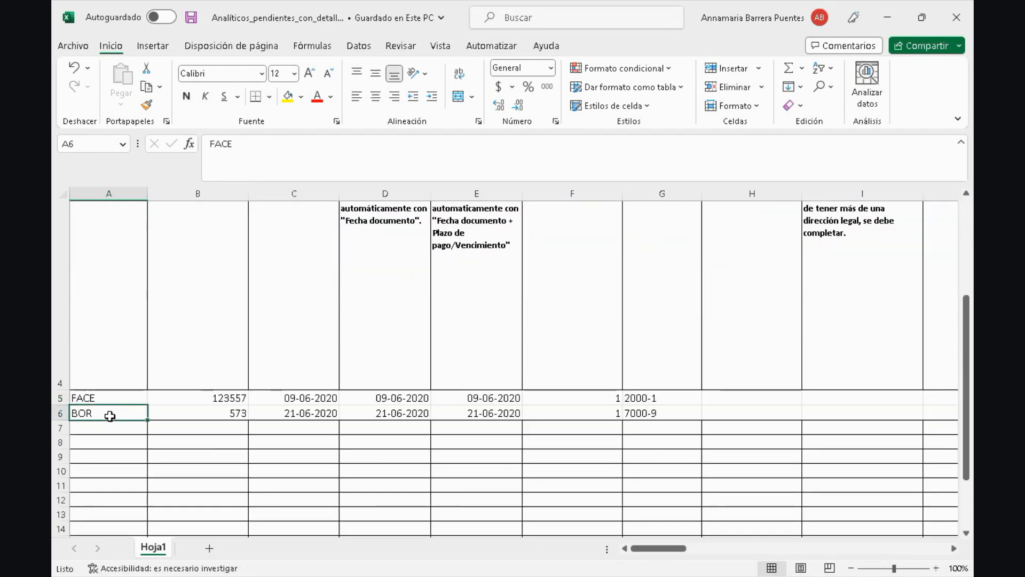
left_click(105, 400)
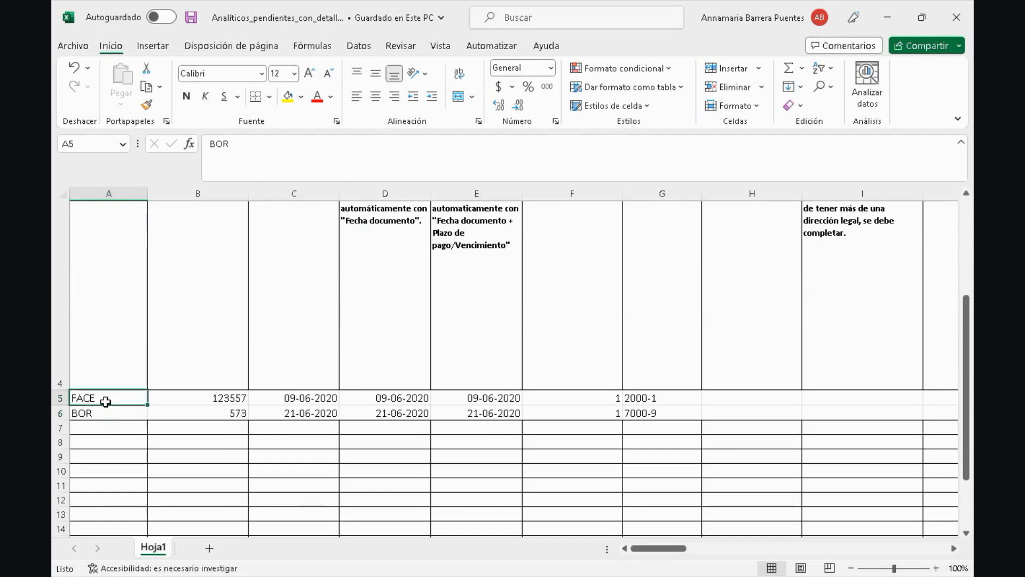
left_click(105, 414)
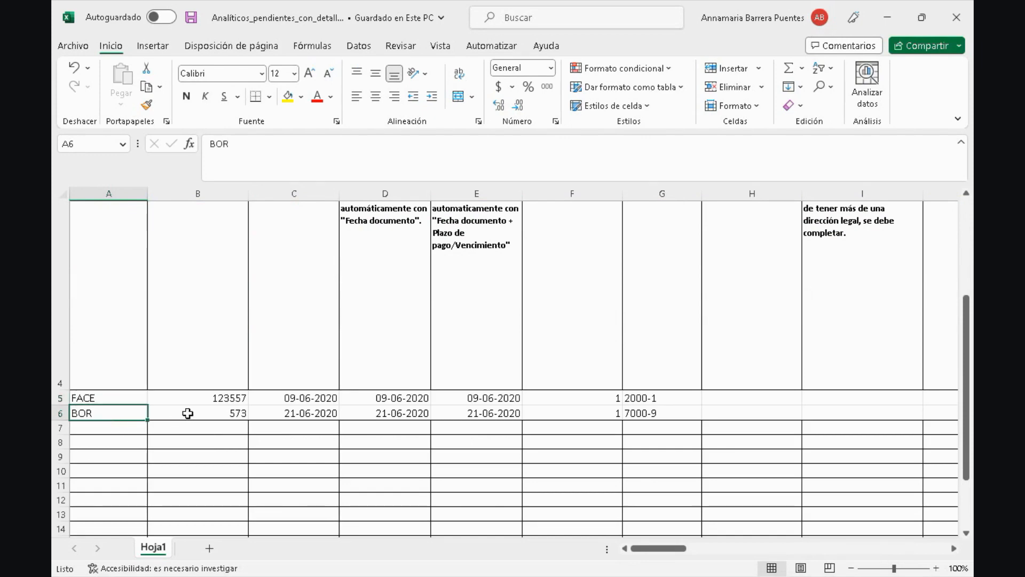
- Review the Número del documento and Fecha documento column headers and their format rules
scroll(188, 412, "up", 5)
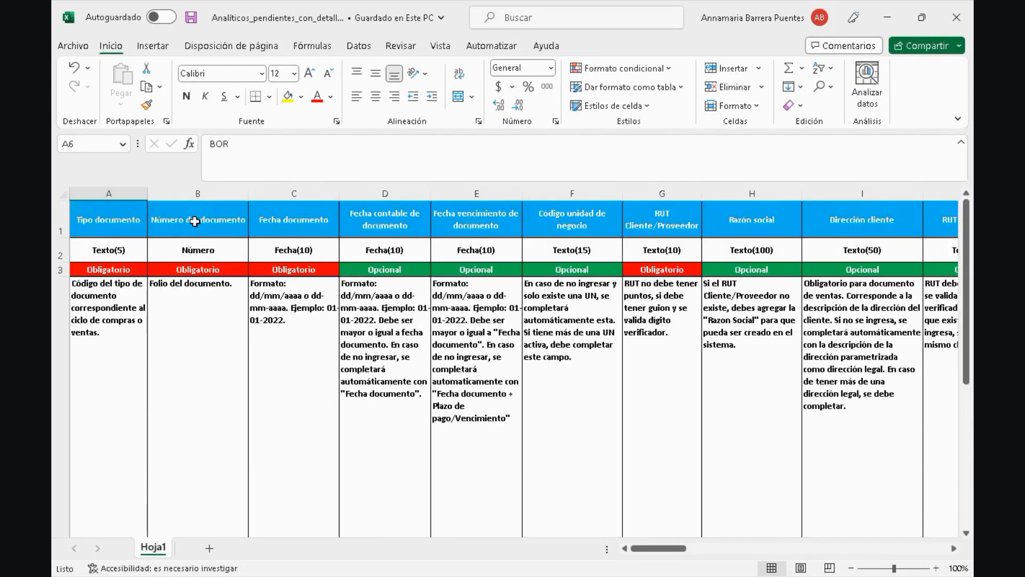
left_click(195, 221)
left_click(276, 230)
- Reduce the height of description row 4 so the headers and sample rows fit on screen together
scroll(276, 334, "down", 1)
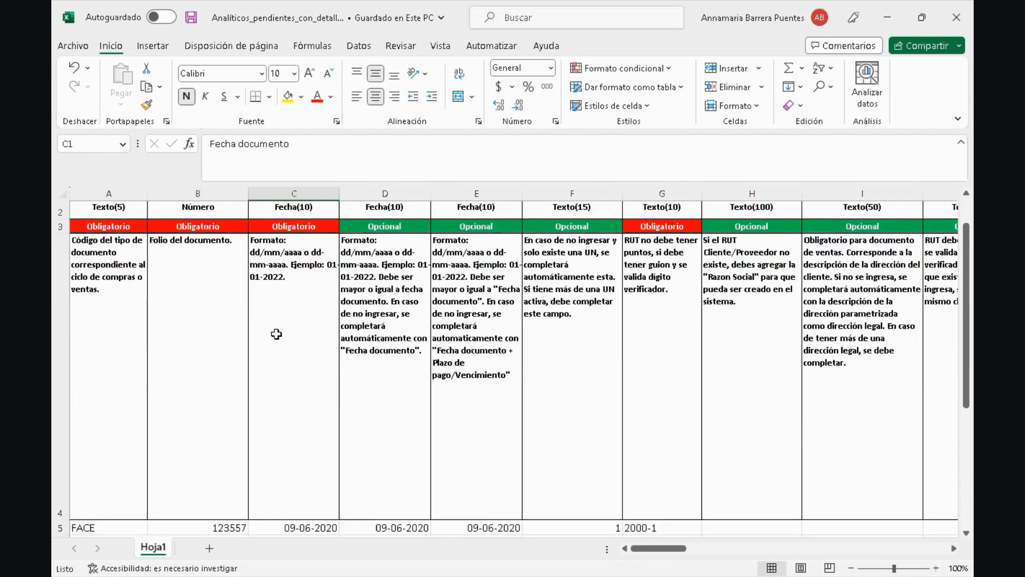
scroll(276, 334, "down", 2)
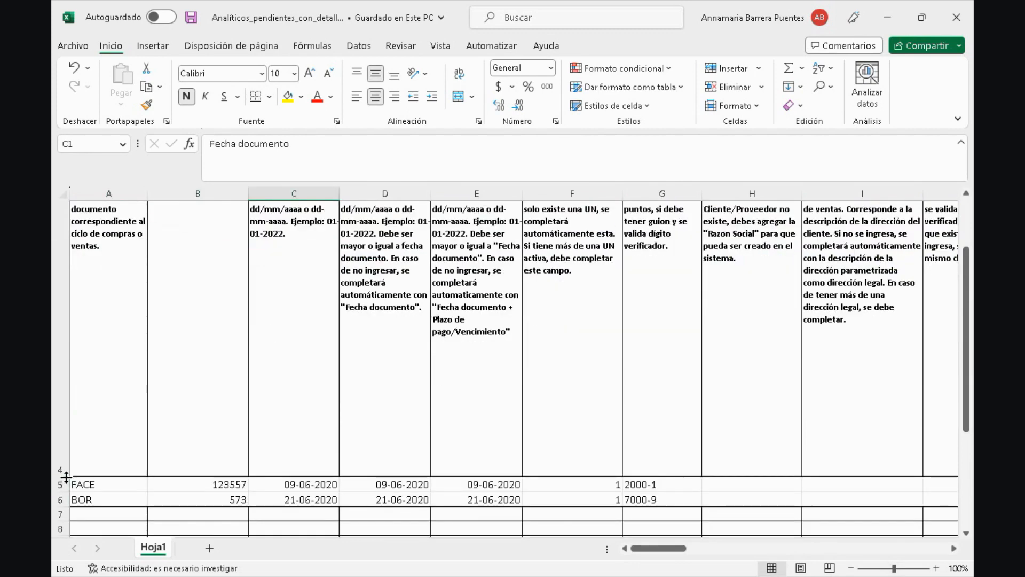
left_click_drag(61, 475, 57, 355)
scroll(278, 416, "up", 3)
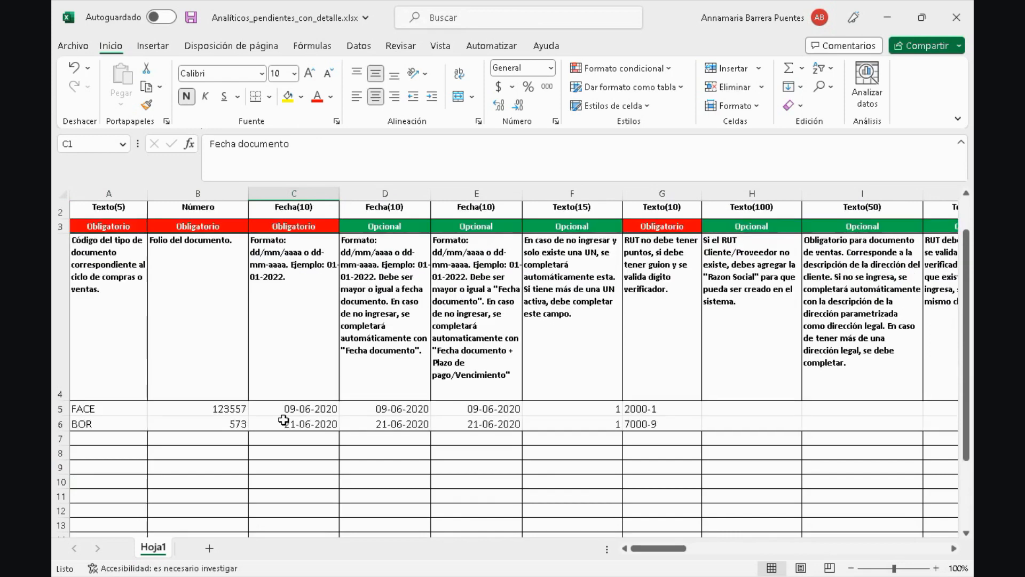
- Examine the Fecha contable, Fecha vencimiento and Código unidad de negocio columns together with their sample values
left_click(390, 219)
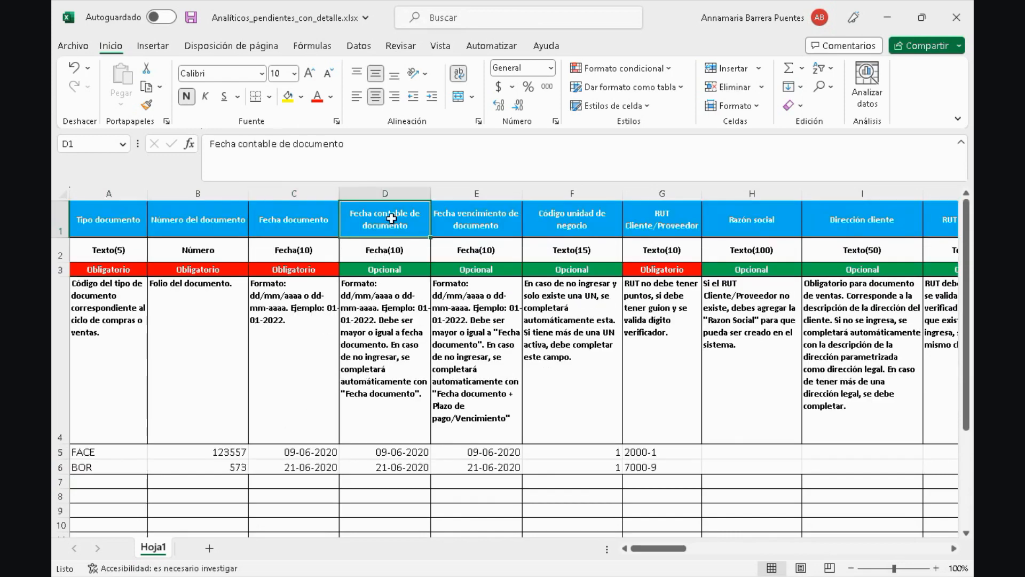
left_click(487, 216)
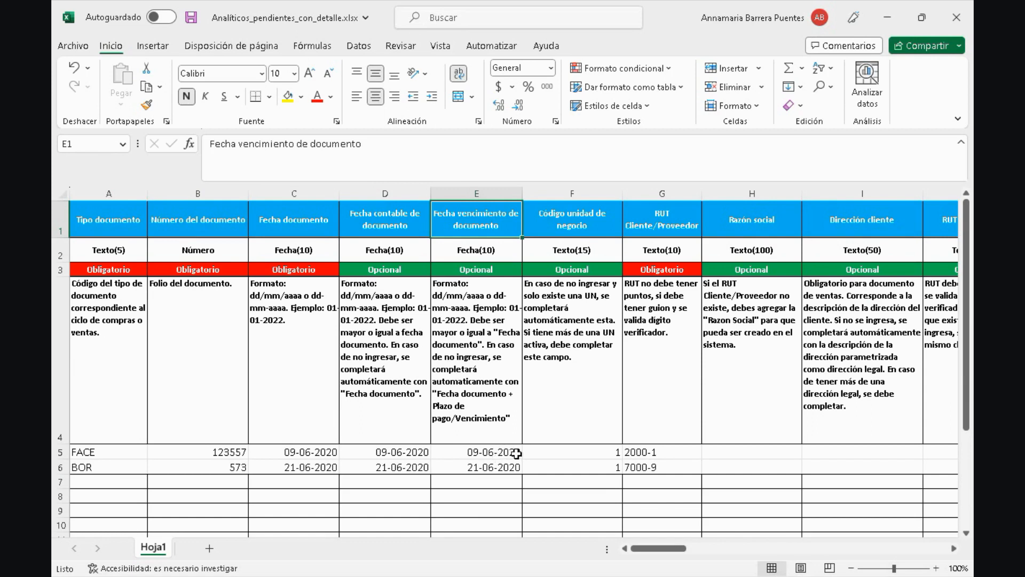
left_click(583, 225)
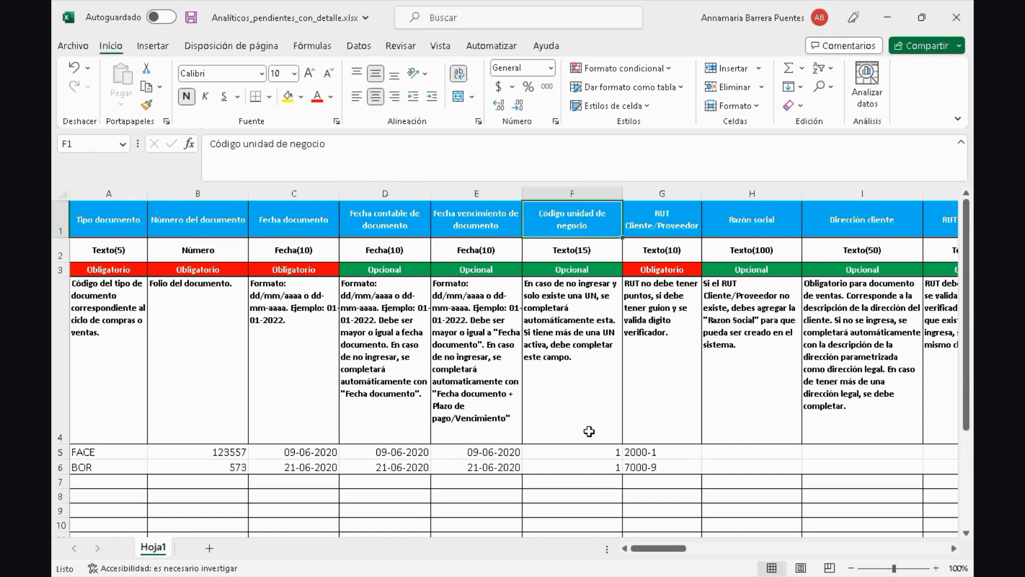
left_click(590, 449)
- Check the RUT Cliente/Proveedor column and how the RUT is written in both sample rows
left_click(662, 222)
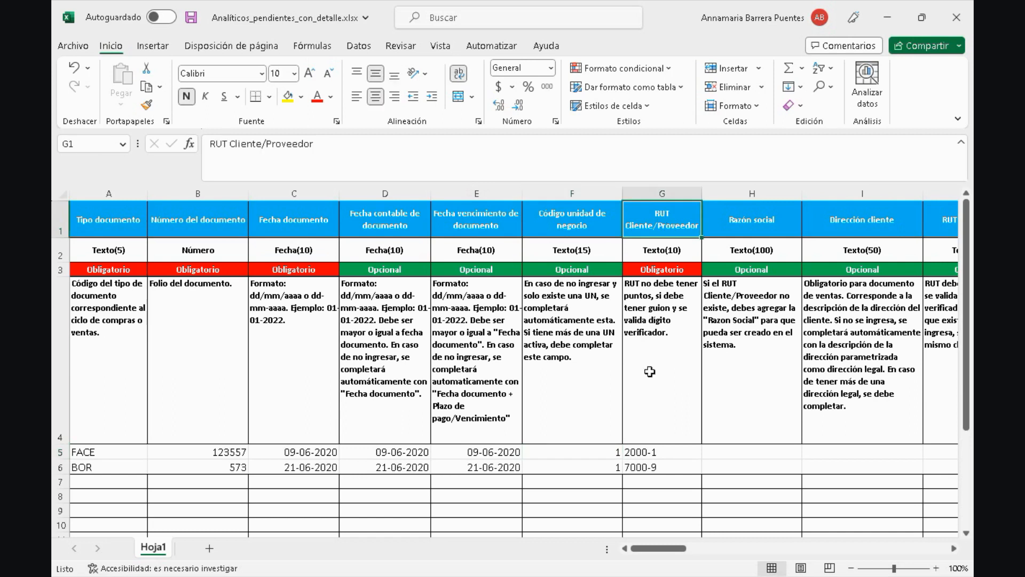
left_click(660, 451)
left_click(664, 467)
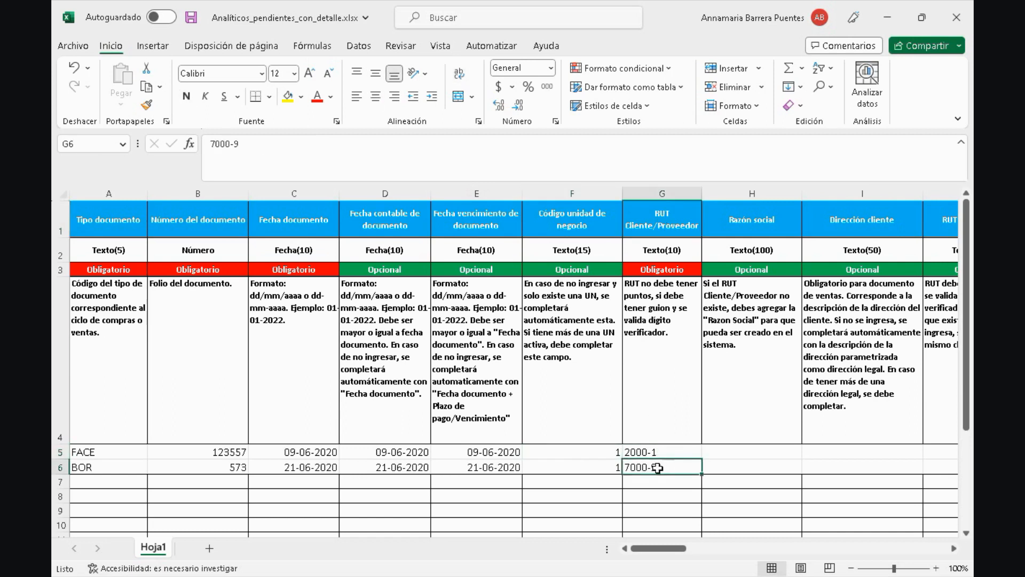
left_click(666, 450)
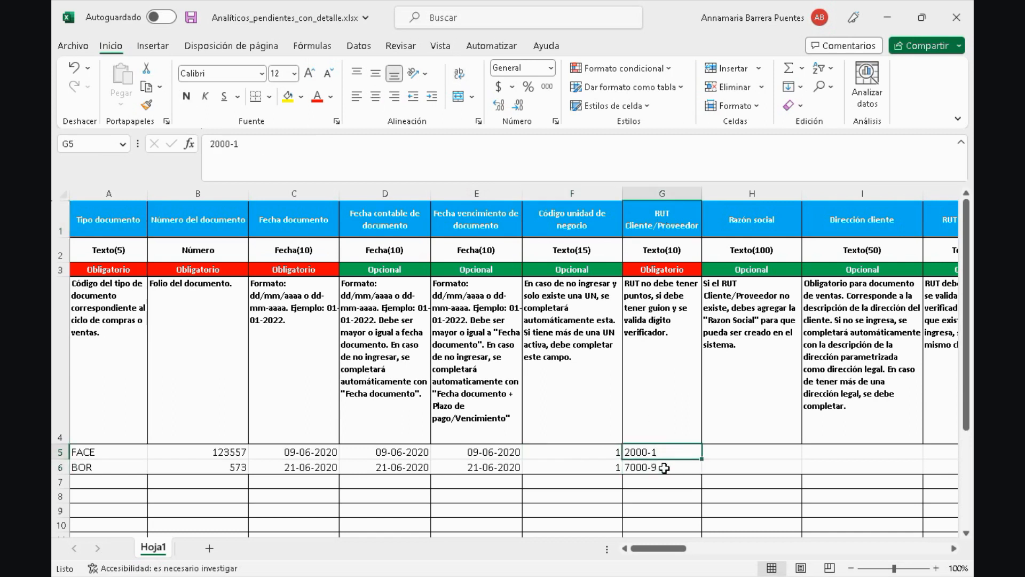
left_click(665, 468)
- Review the optional columns from Dirección cliente to Código comisionista and their cells in sample row 5
left_click_drag(664, 548, 686, 549)
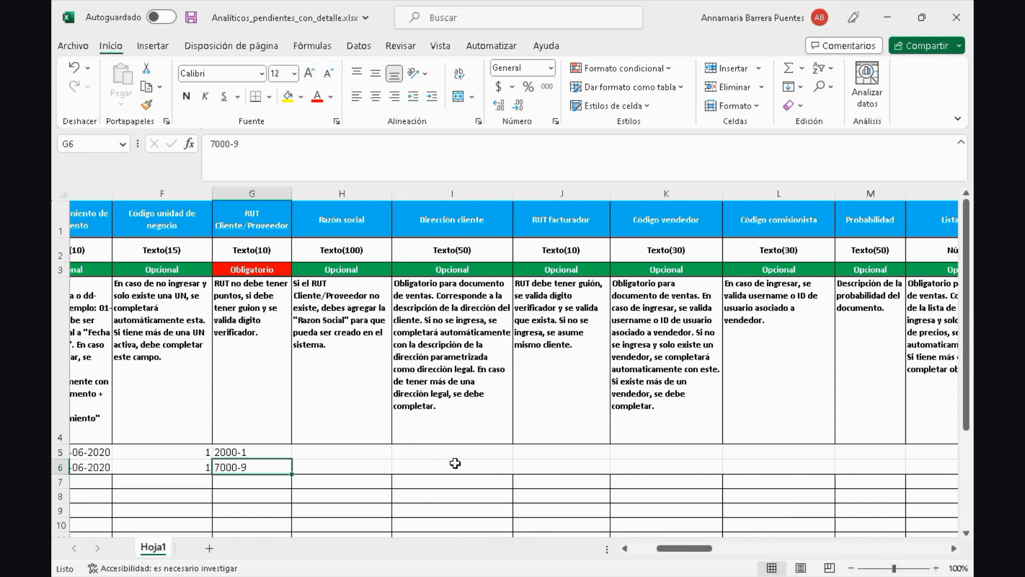
left_click(474, 452)
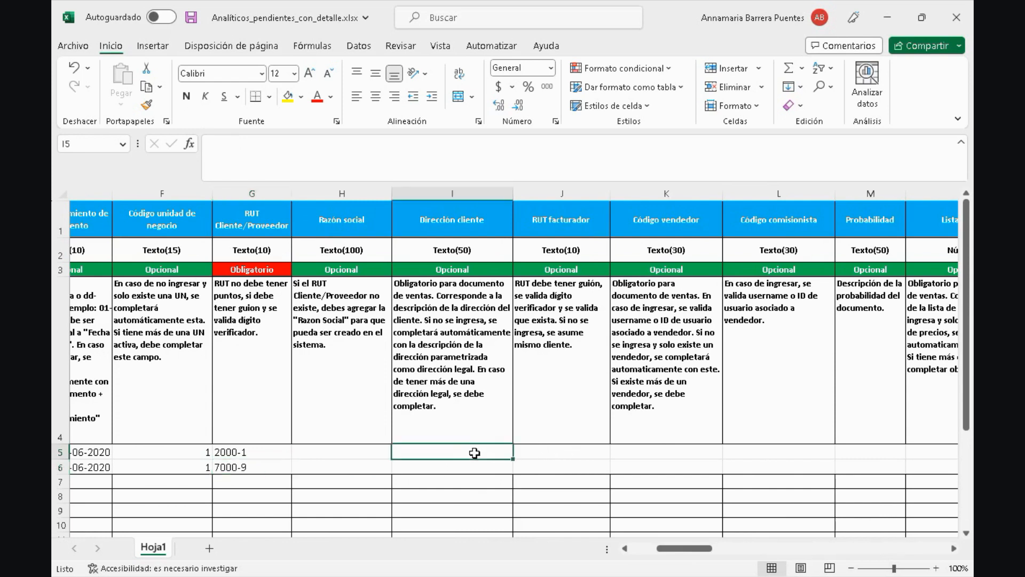
left_click(564, 452)
left_click(679, 455)
left_click(773, 452)
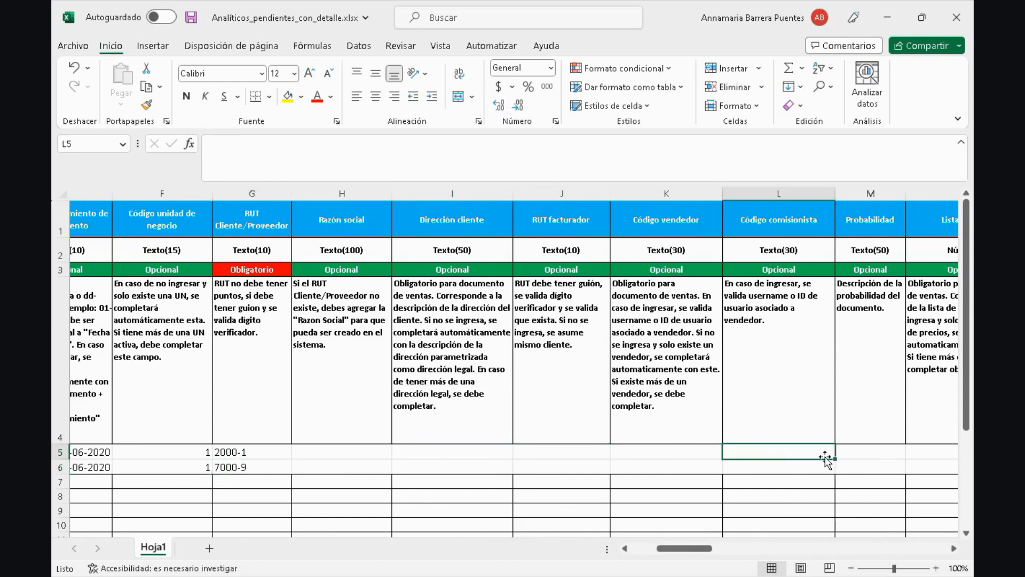
- Examine the description of the Probabilidad column in row 4
left_click(955, 549)
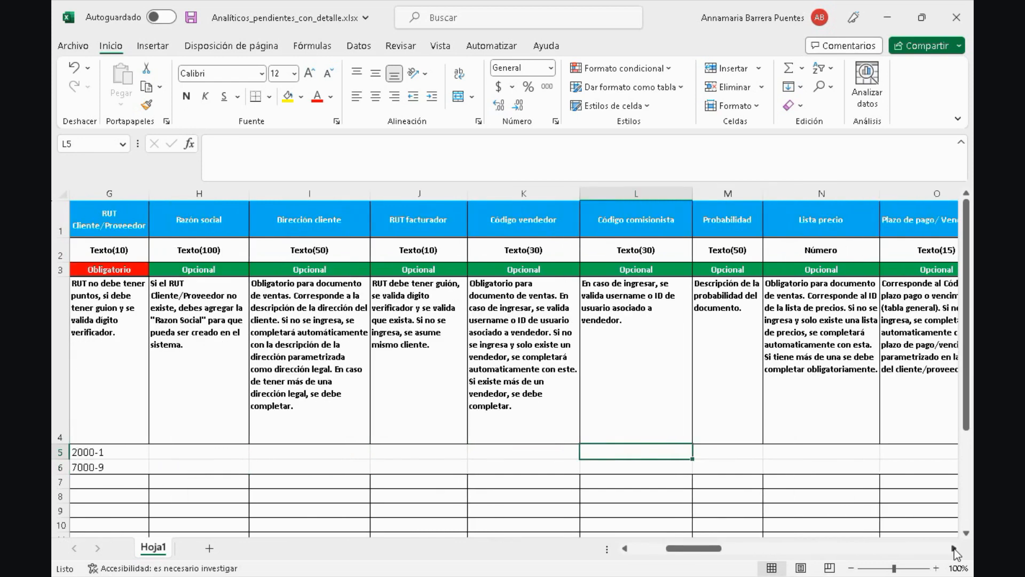
left_click(955, 548)
left_click(955, 548)
left_click(955, 549)
left_click(954, 549)
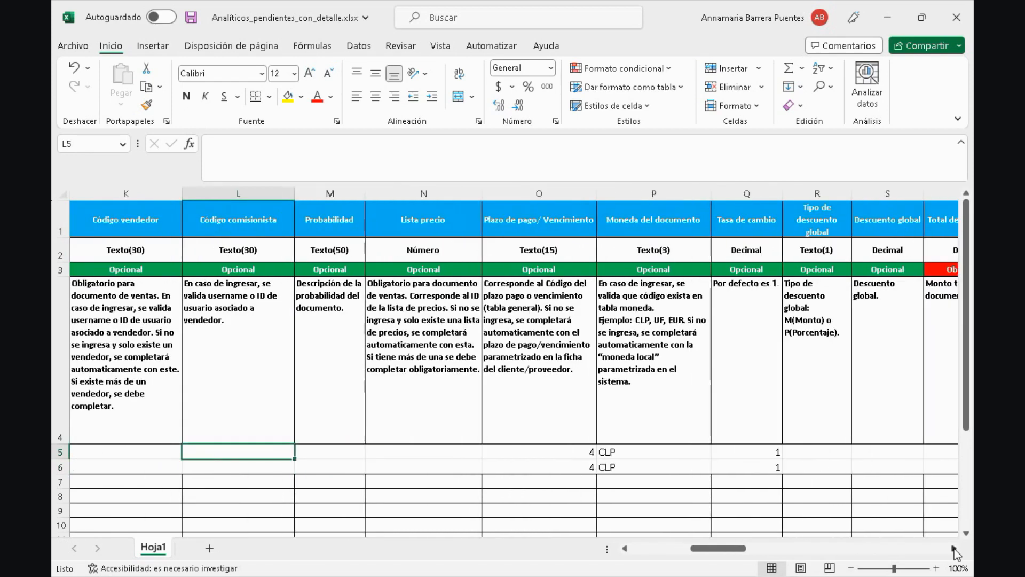
left_click(954, 548)
left_click(222, 306)
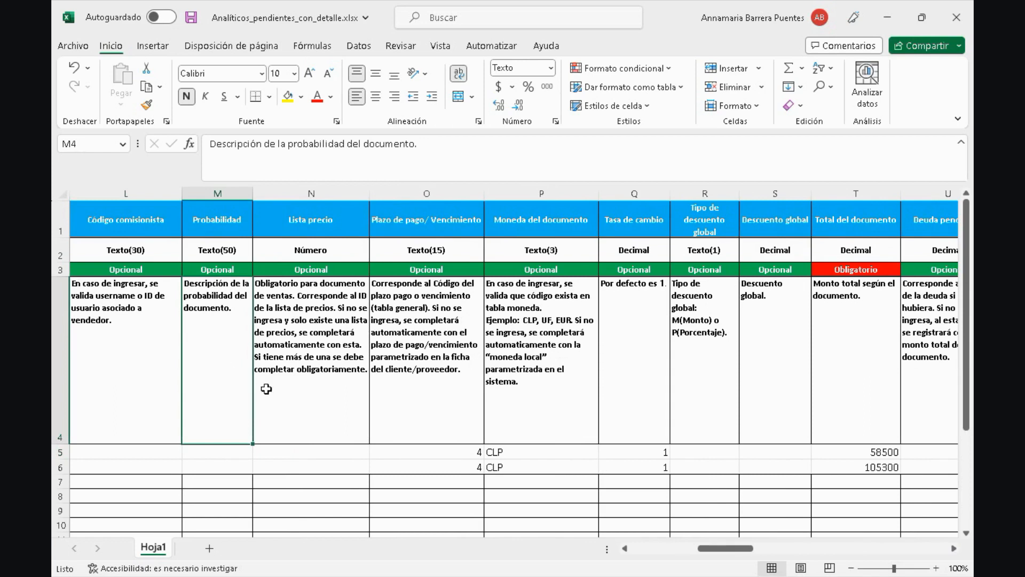
- Examine the Lista precio description and the Plazo de pago/Vencimiento and Moneda del documento values in the sample rows
left_click(323, 335)
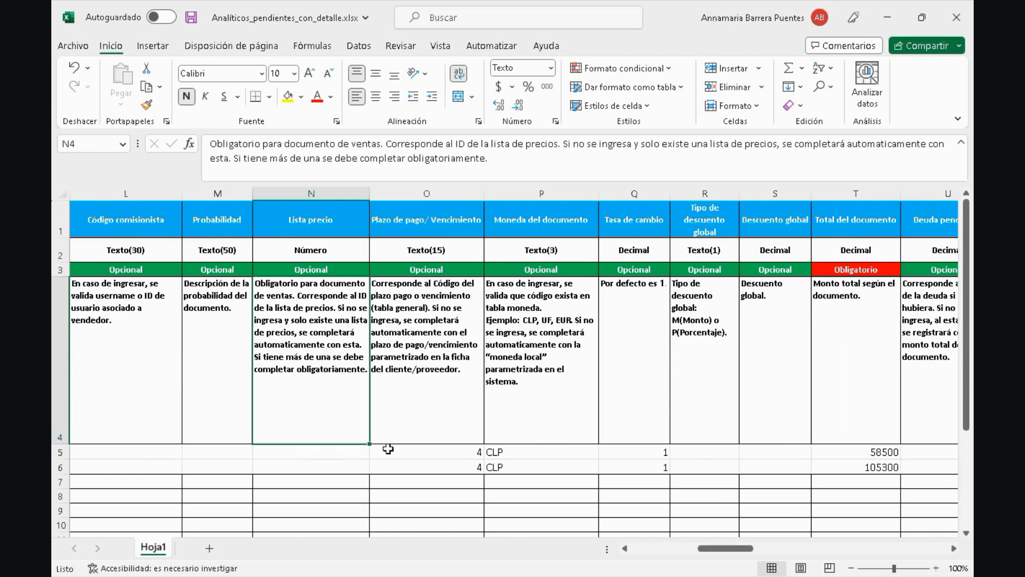
left_click(456, 449)
left_click(467, 466)
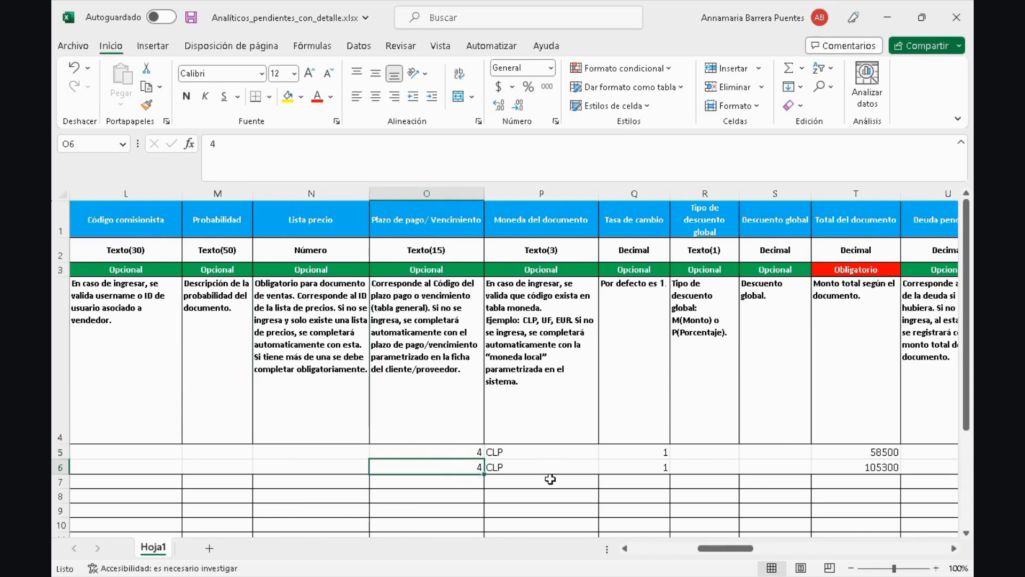
left_click(552, 466)
- Check the Tasa de cambio and Total del documento values in sample rows 5 and 6
left_click(954, 548)
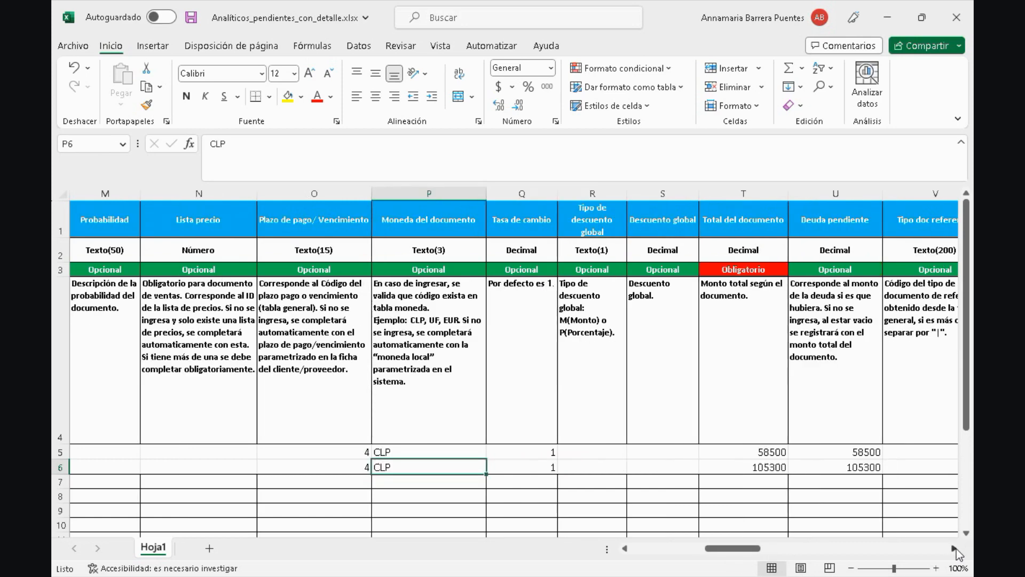
left_click(954, 548)
left_click(955, 548)
left_click(346, 451)
left_click(350, 468)
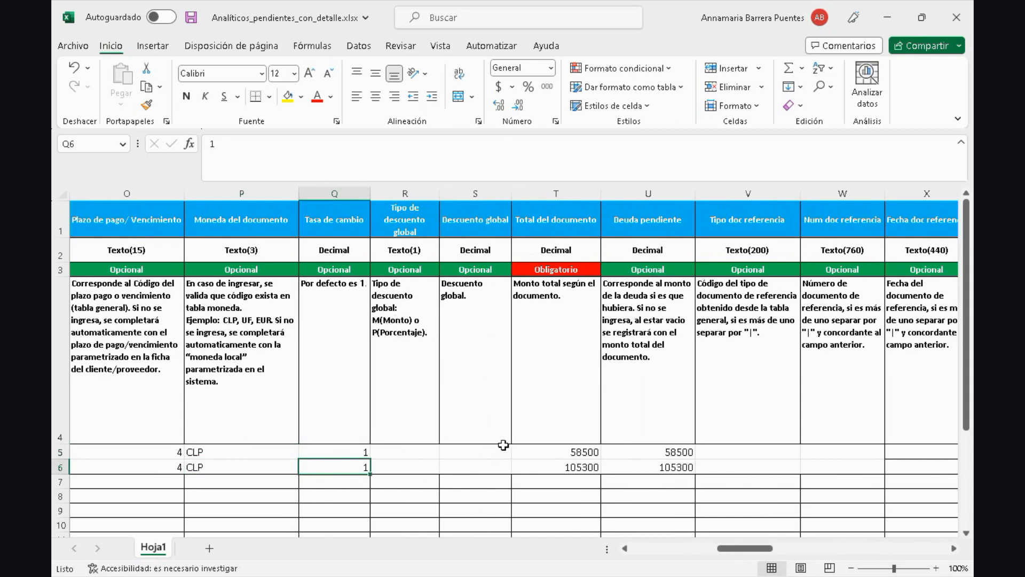
left_click(551, 452)
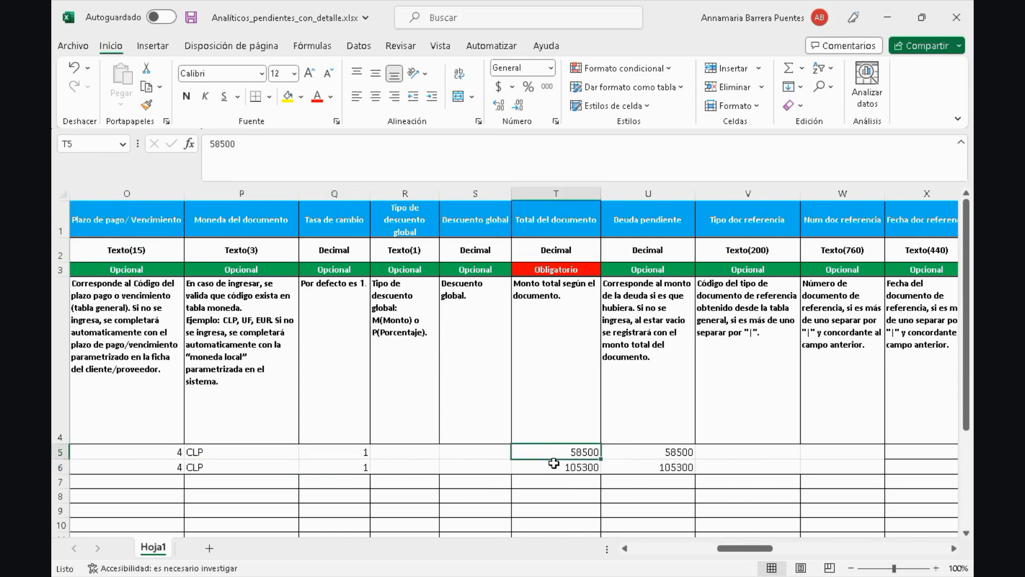
left_click(553, 464)
- Review the optional reference document columns: Tipo doc referencia, Num doc referencia and Fecha doc referencia
left_click(954, 548)
left_click(953, 549)
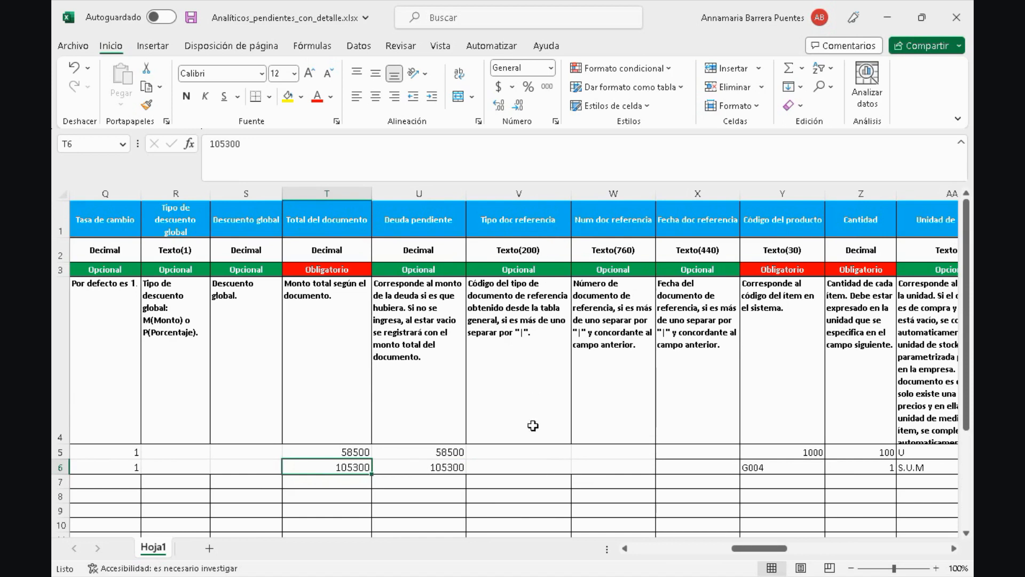
left_click_drag(532, 453, 667, 465)
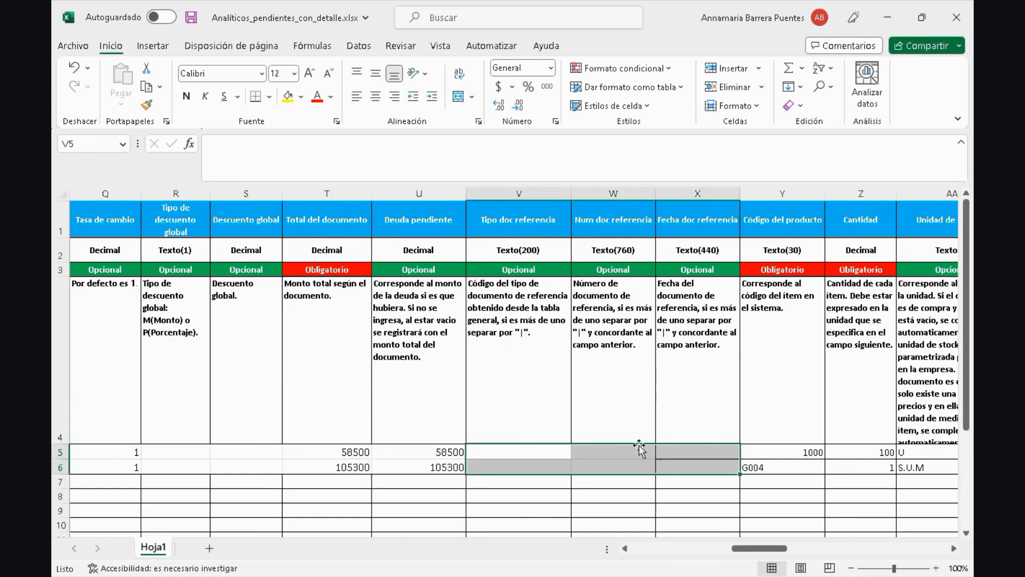
left_click(509, 228)
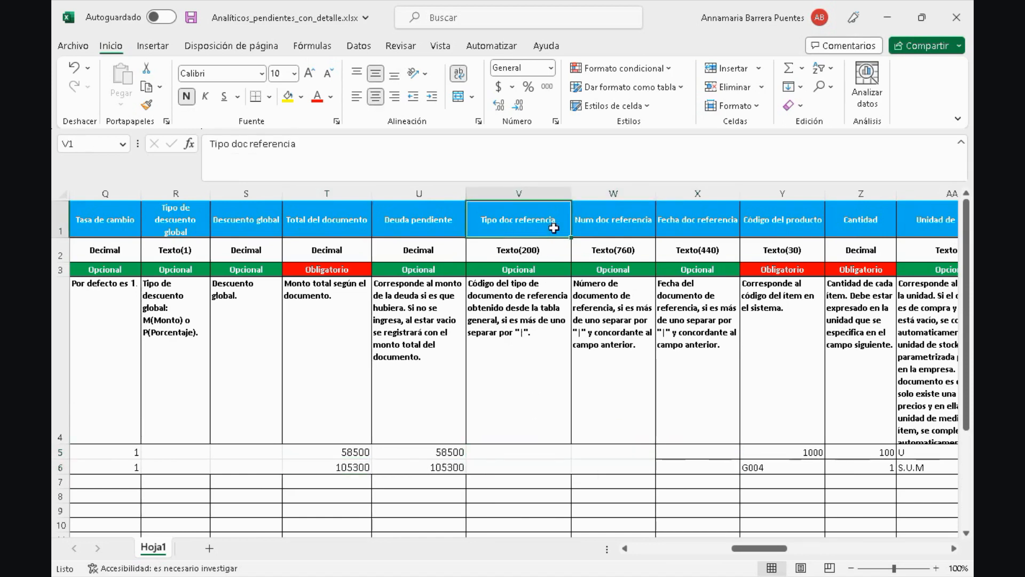
left_click(609, 226)
left_click(716, 226)
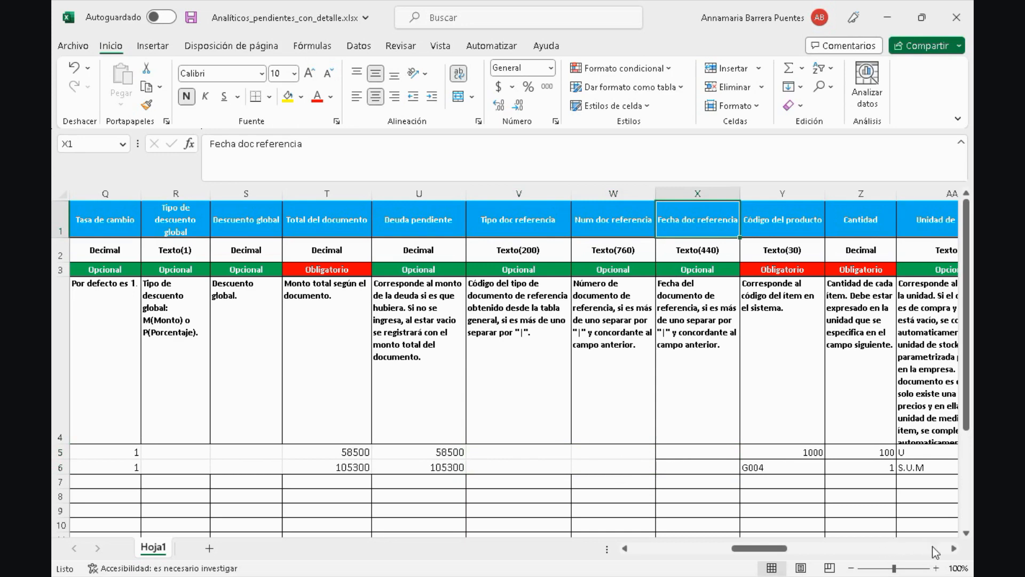
- Examine the mandatory Código del producto and Cantidad columns and their values in both sample rows
left_click(954, 550)
left_click(954, 549)
left_click(954, 550)
left_click(954, 549)
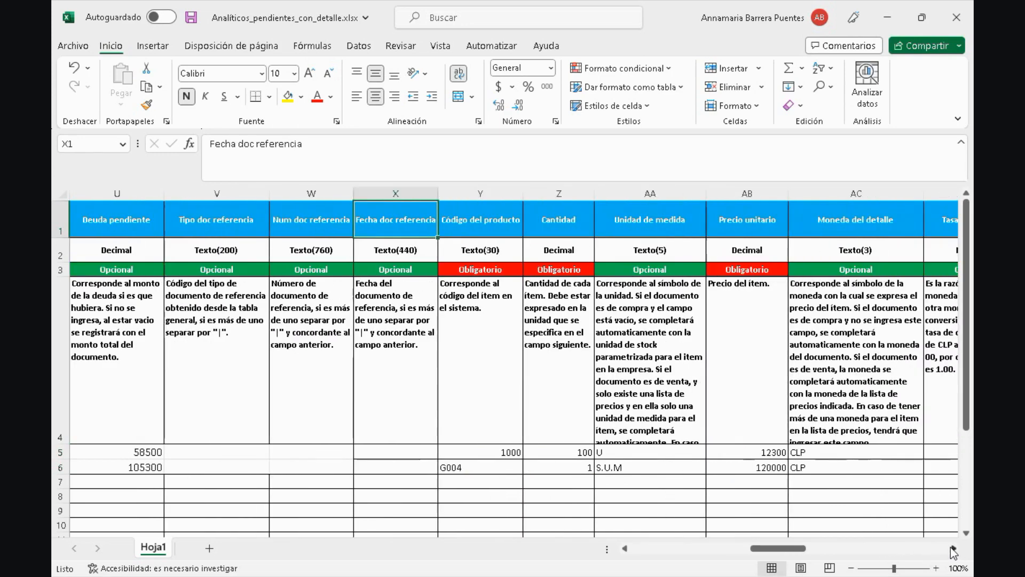
left_click(952, 550)
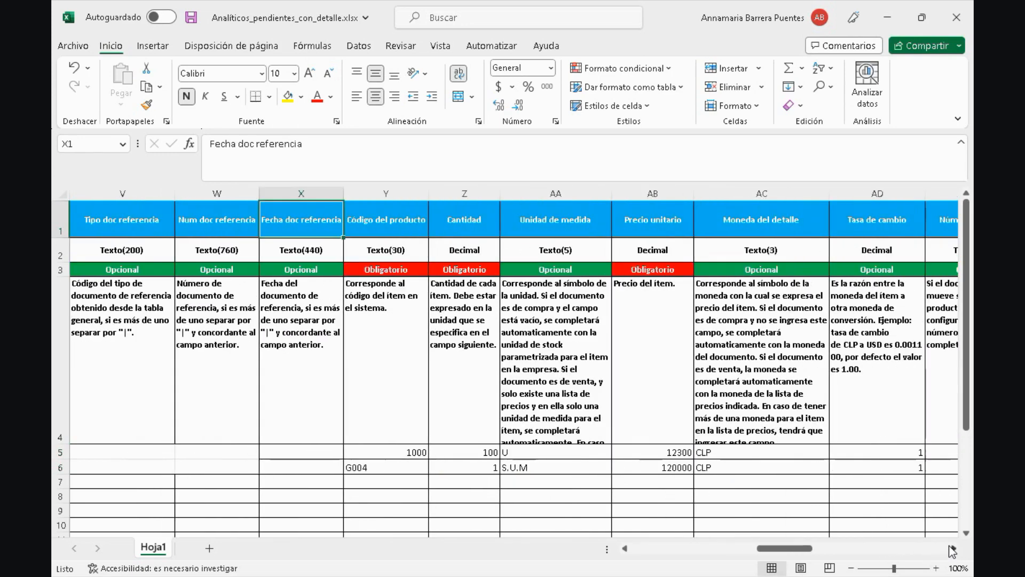
left_click(401, 217)
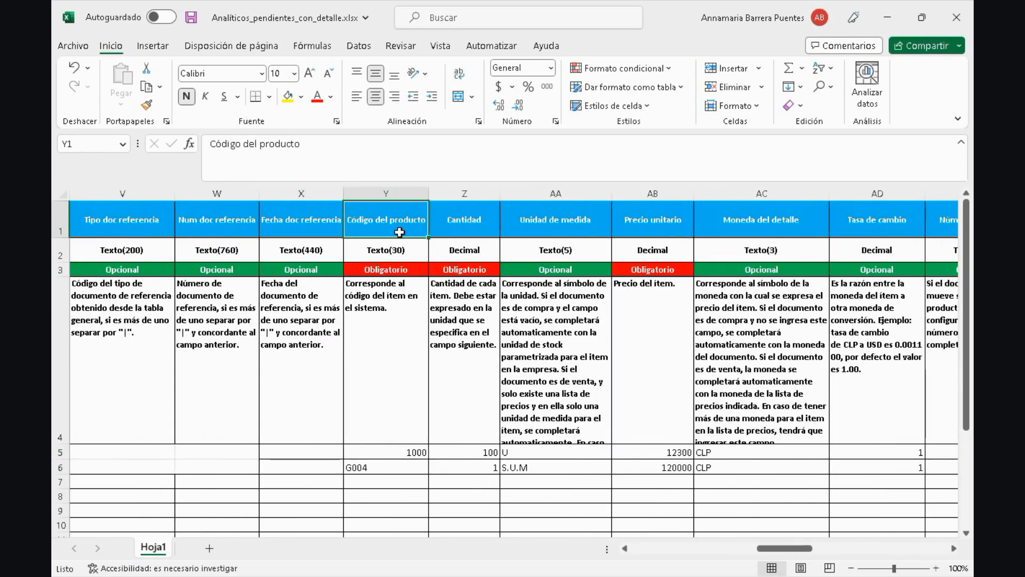
left_click(391, 453)
left_click(391, 468)
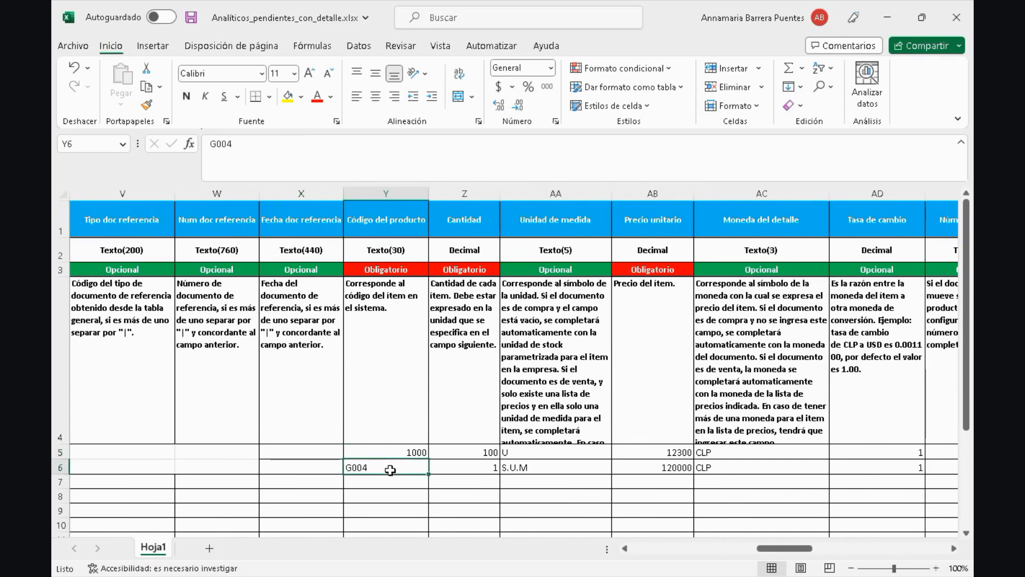
left_click(454, 452)
left_click(461, 469)
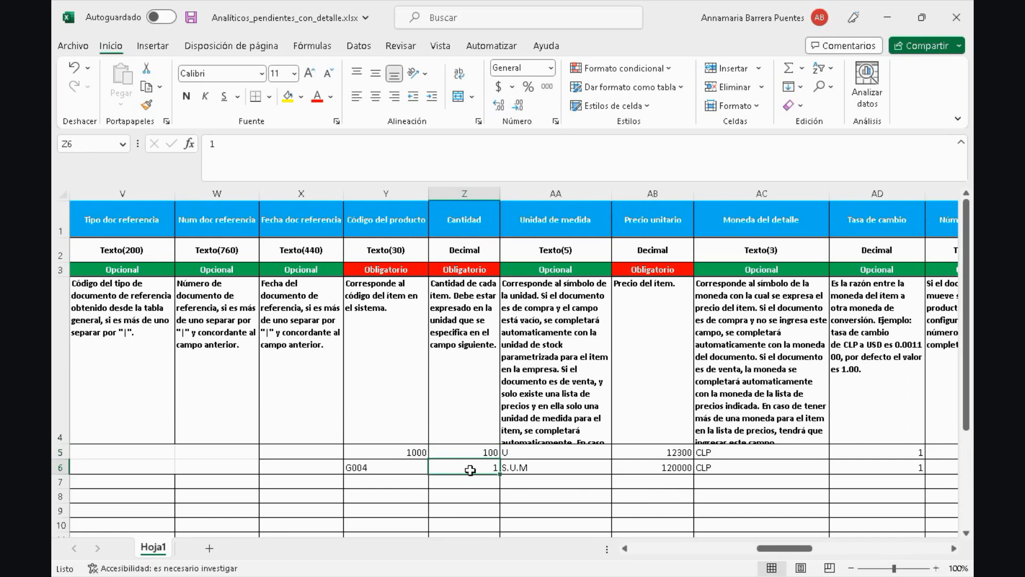
- Check the Unidad de medida and Precio unitario columns and how both are filled in rows 5 and 6
left_click(563, 219)
left_click(549, 455)
left_click(552, 468)
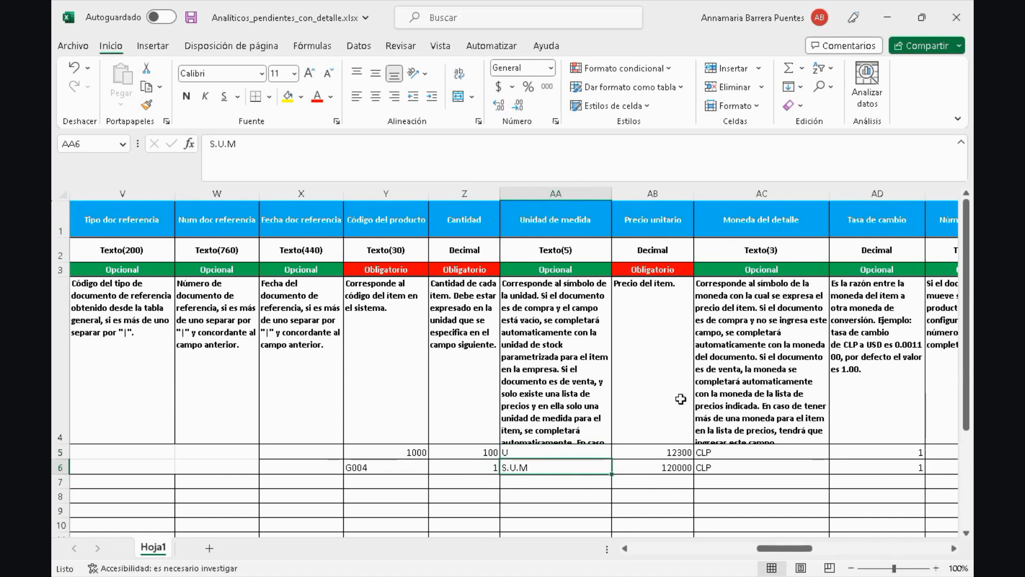
left_click(654, 453)
left_click(652, 467)
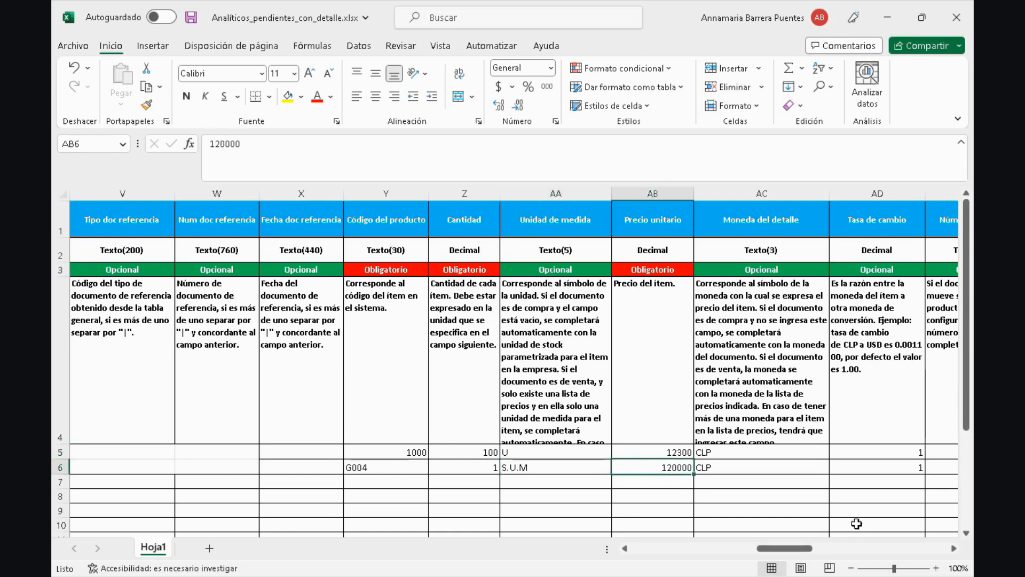
- Review the Número de serie, Número de lote and Fecha de vencimiento columns for products that move stock
left_click(954, 548)
left_click(954, 548)
left_click(955, 548)
left_click(954, 548)
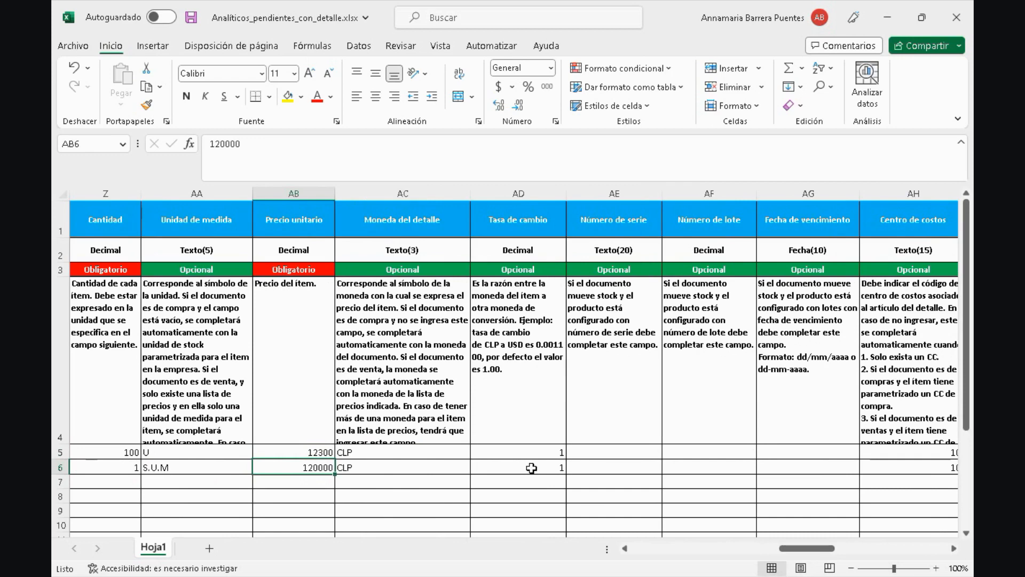
left_click(954, 549)
left_click(955, 548)
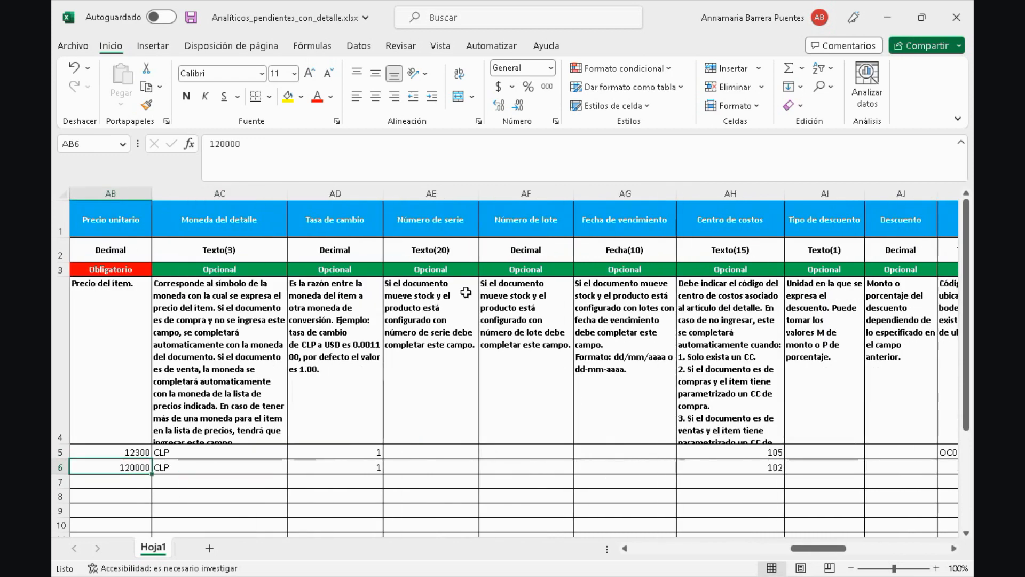
left_click(428, 215)
left_click(530, 224)
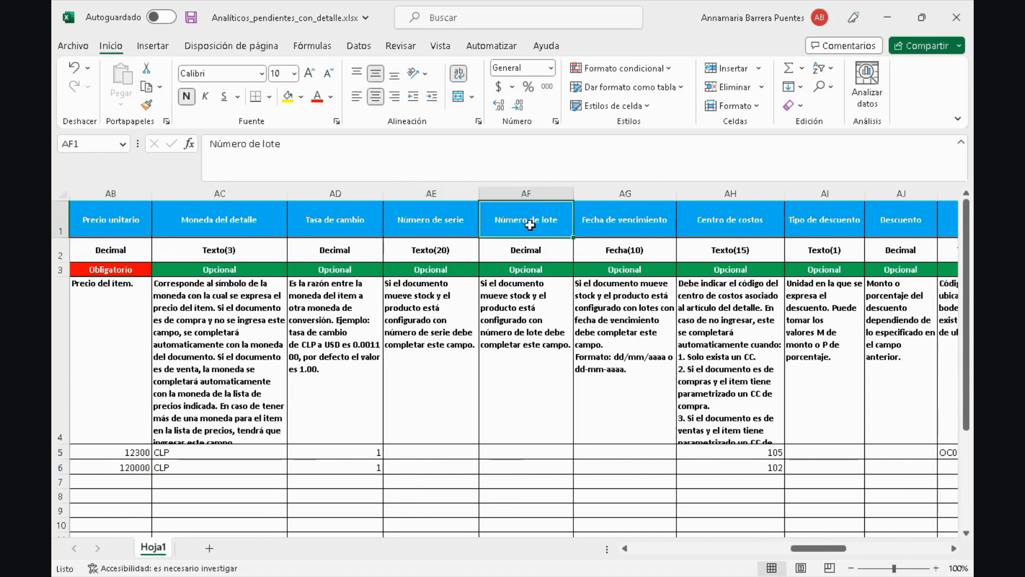
left_click(622, 225)
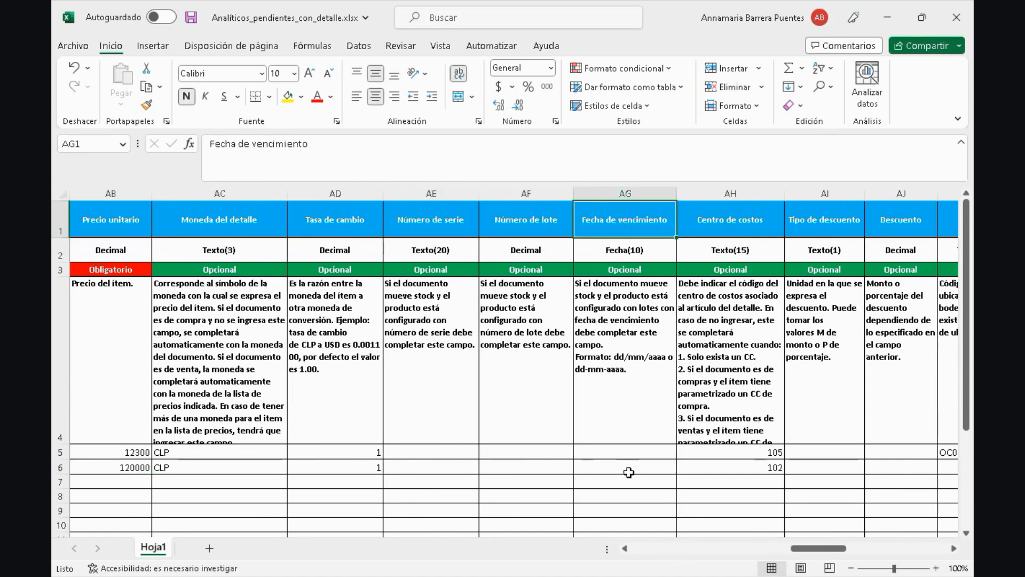
- Check the Centro de costos codes in both sample rows and review the Tipo de descuento and Descuento columns
left_click(761, 454)
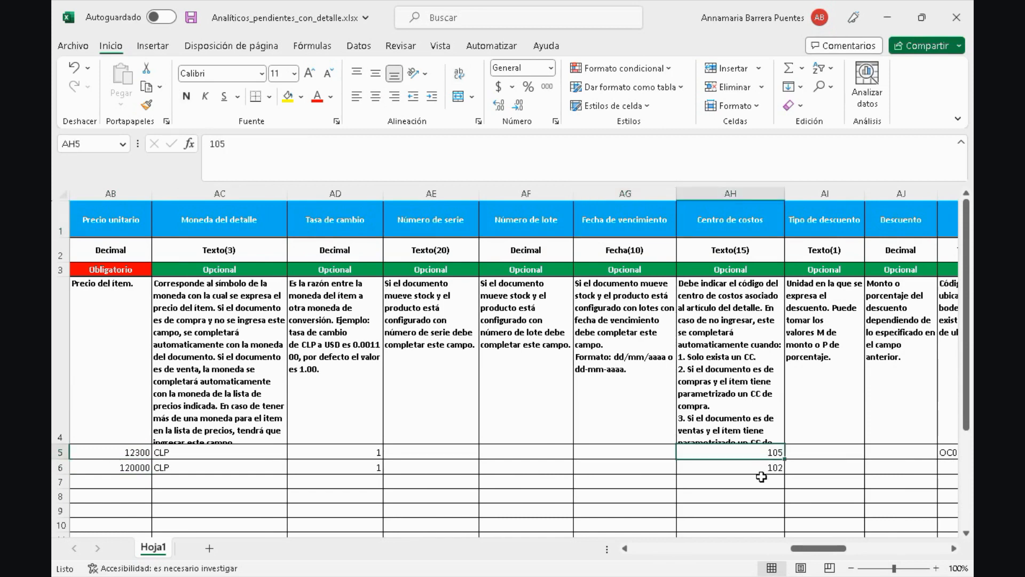
left_click(761, 467)
left_click(953, 548)
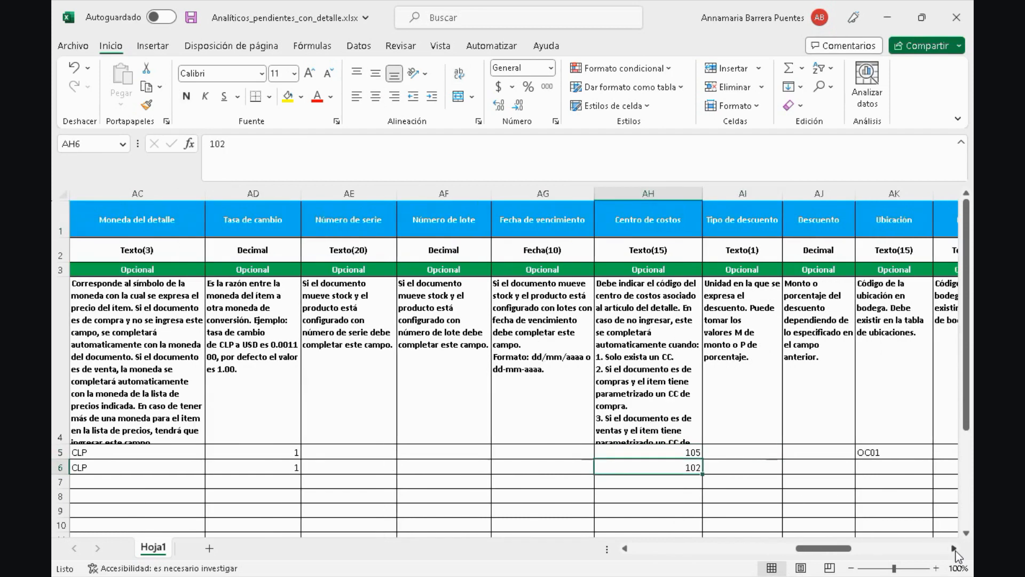
left_click(953, 548)
left_click(954, 548)
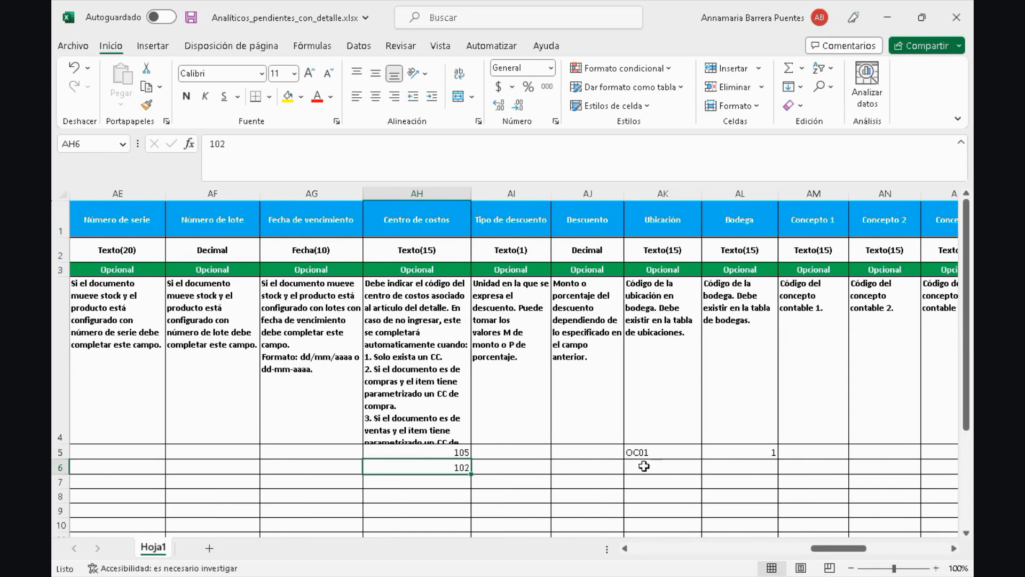
left_click(516, 231)
left_click(577, 230)
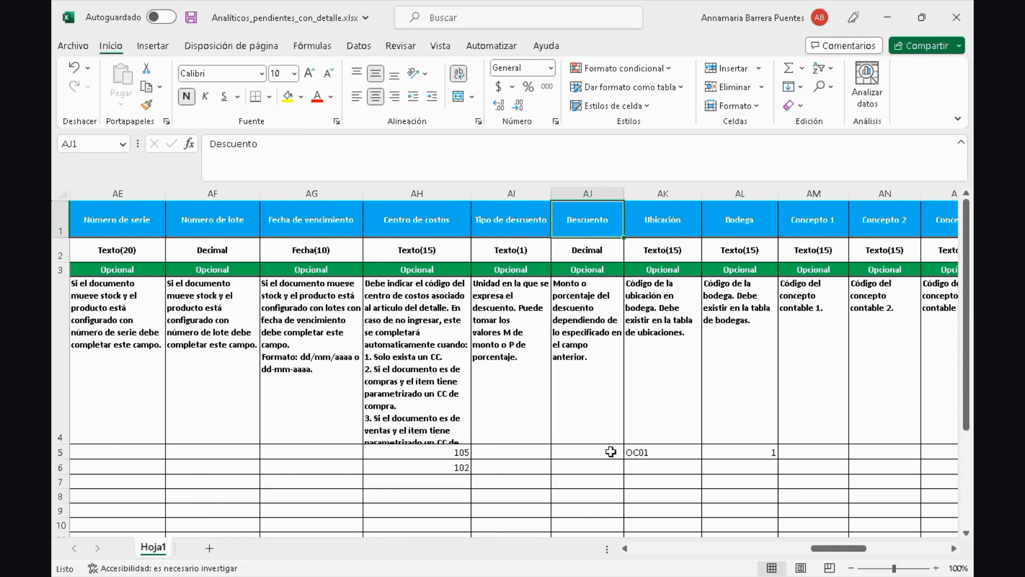
- Examine the Ubicación and Bodega columns and compare their cells in rows 5 and 6
left_click(678, 228)
left_click(734, 225)
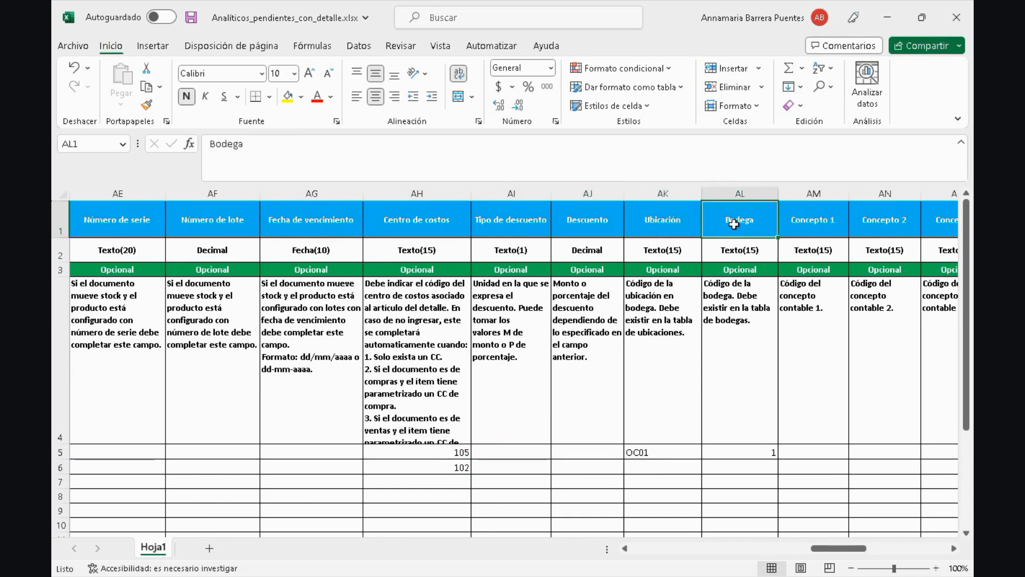
left_click(675, 453)
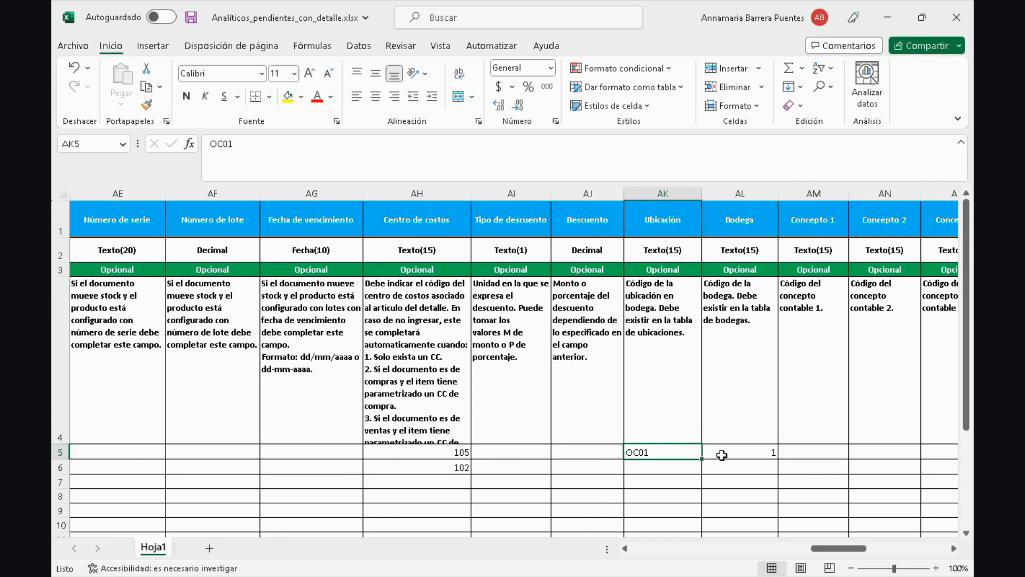
left_click(751, 452)
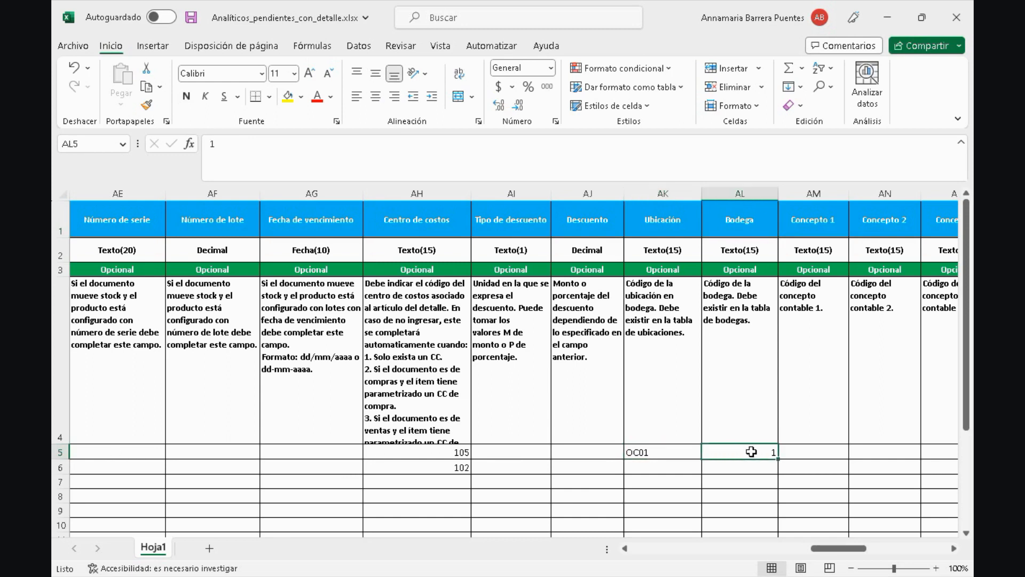
left_click(672, 470)
left_click(724, 469)
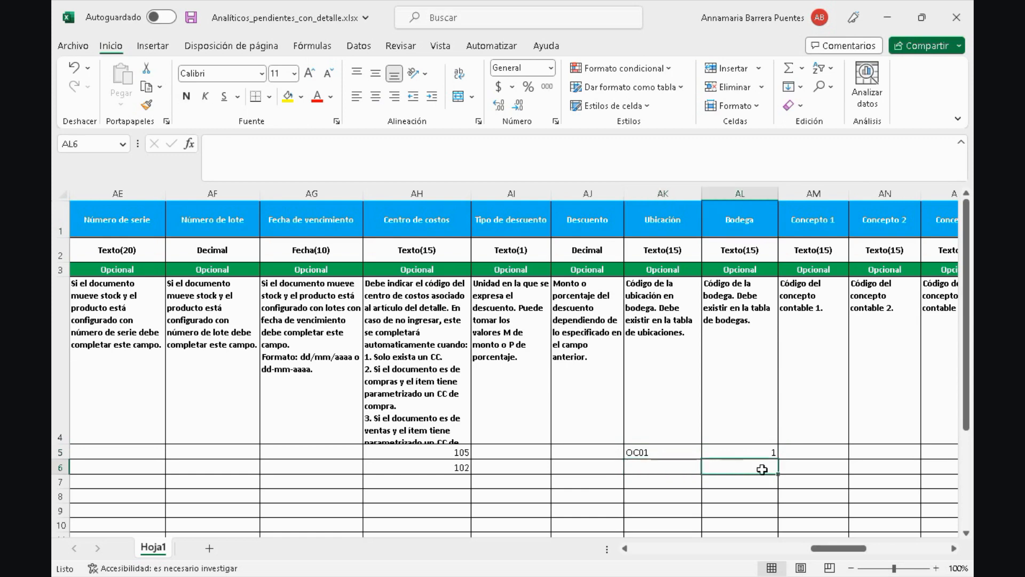
- Review the Concepto 1 to Concepto 4 columns and the Descripción and Descripción adicional cells in row 5
left_click(953, 549)
left_click(953, 550)
left_click(954, 549)
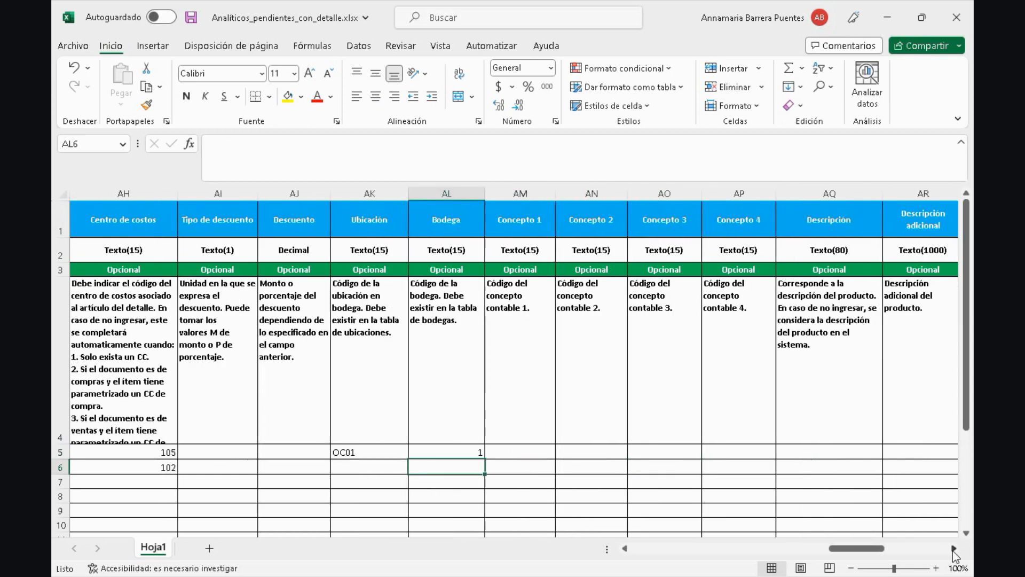
left_click(954, 550)
left_click(953, 549)
left_click(953, 549)
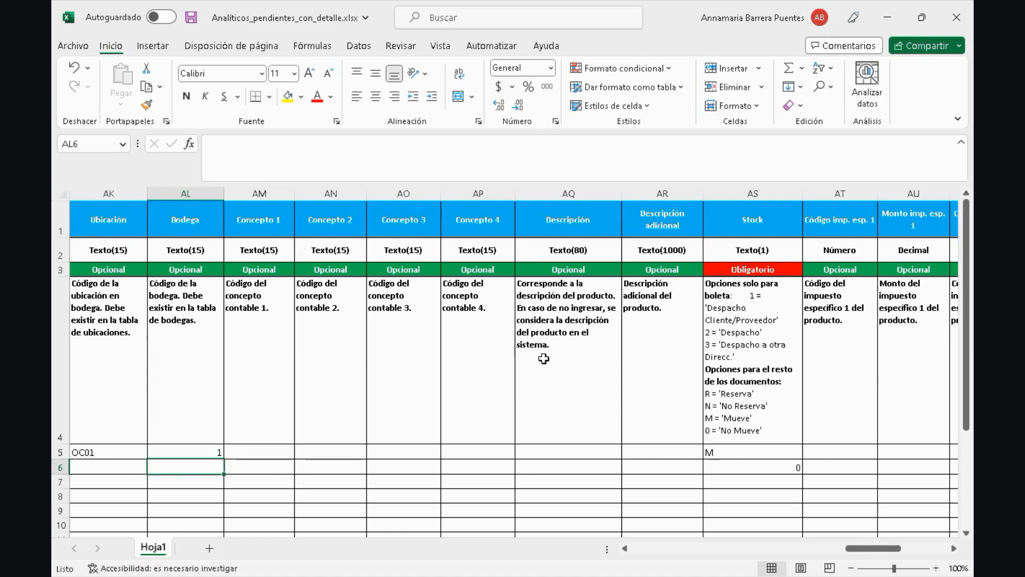
left_click(565, 447)
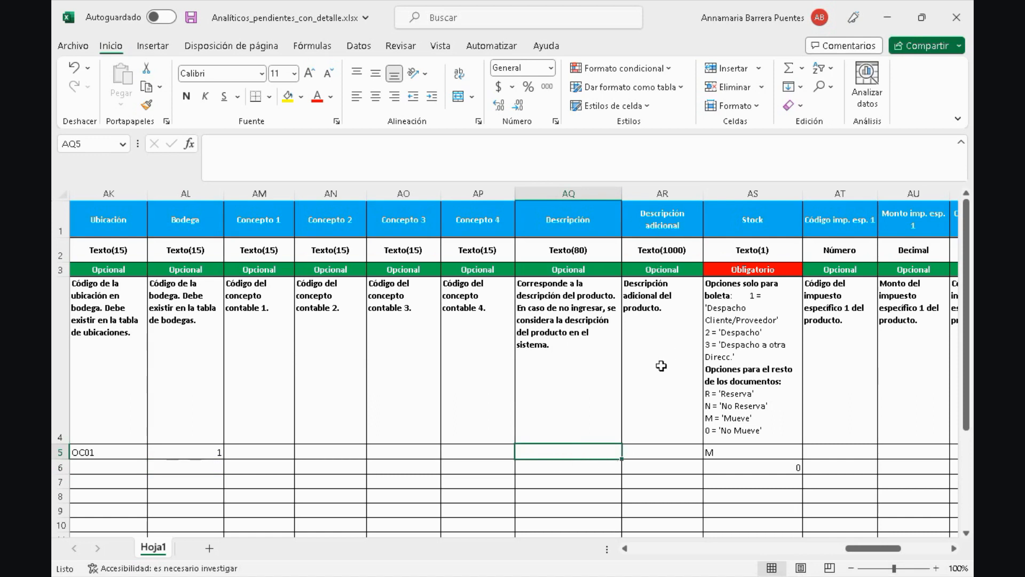
left_click(663, 453)
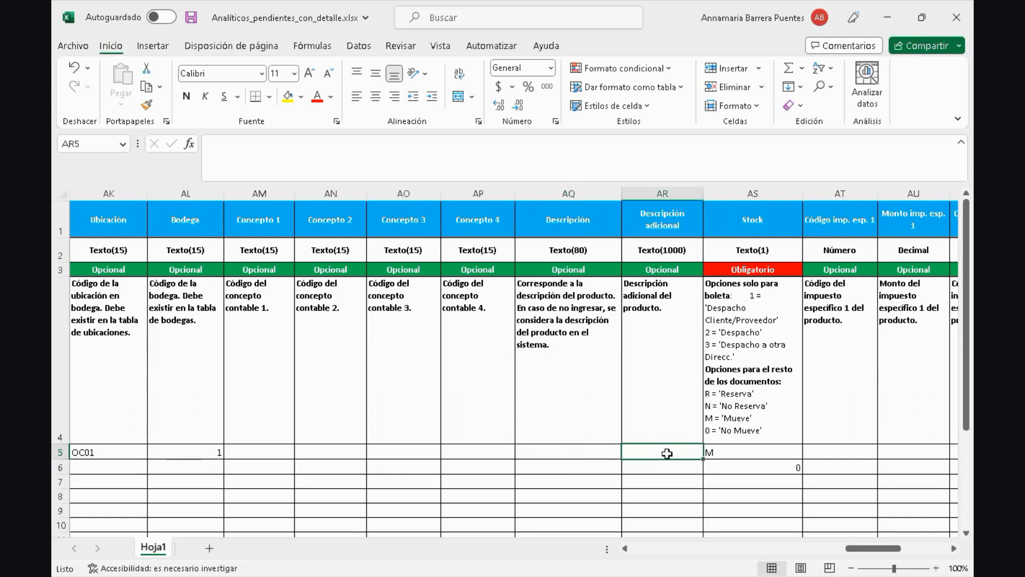
- Examine the mandatory Stock column and the options listed in its description
left_click(954, 548)
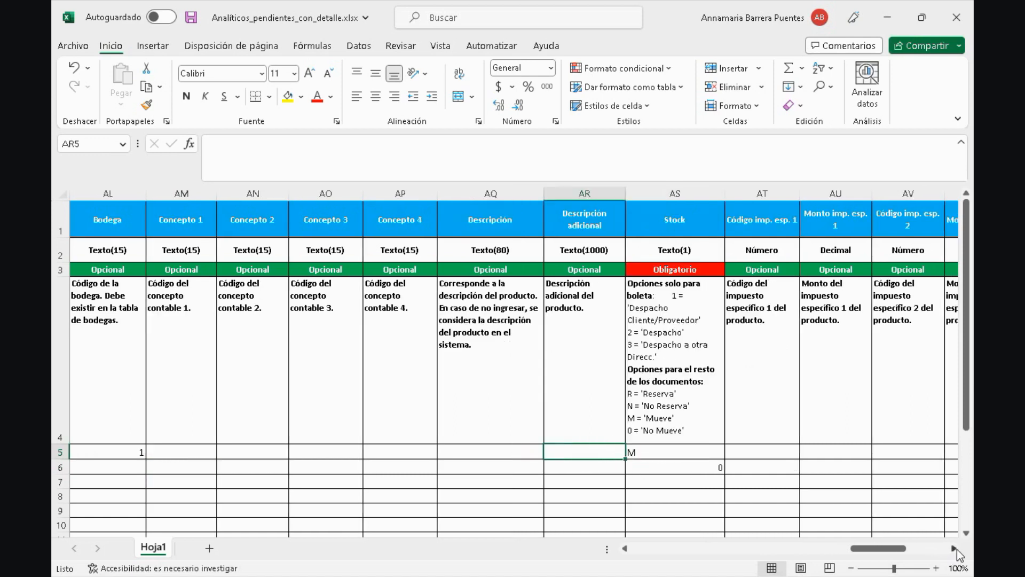
left_click(956, 548)
left_click(956, 548)
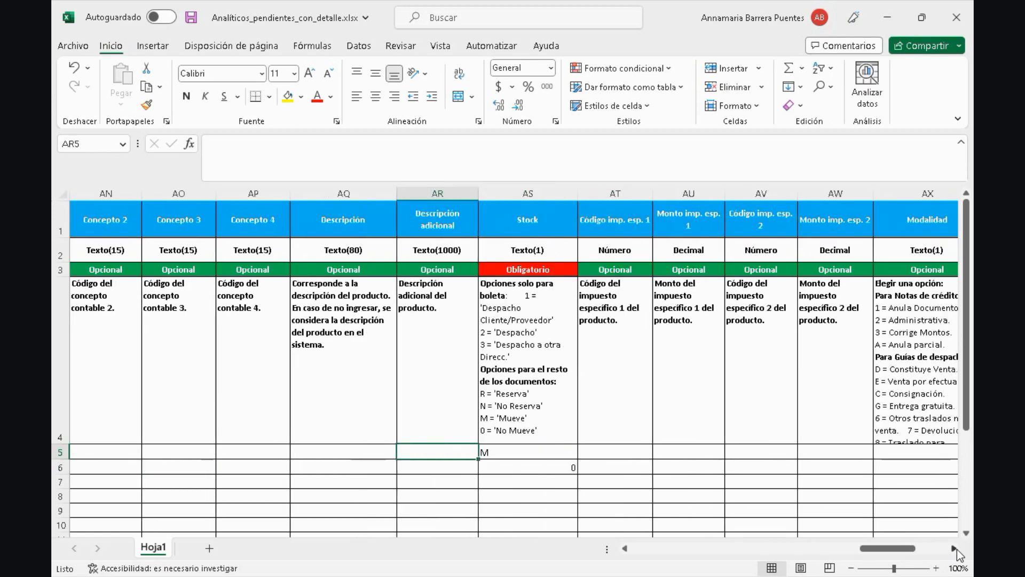
left_click(544, 219)
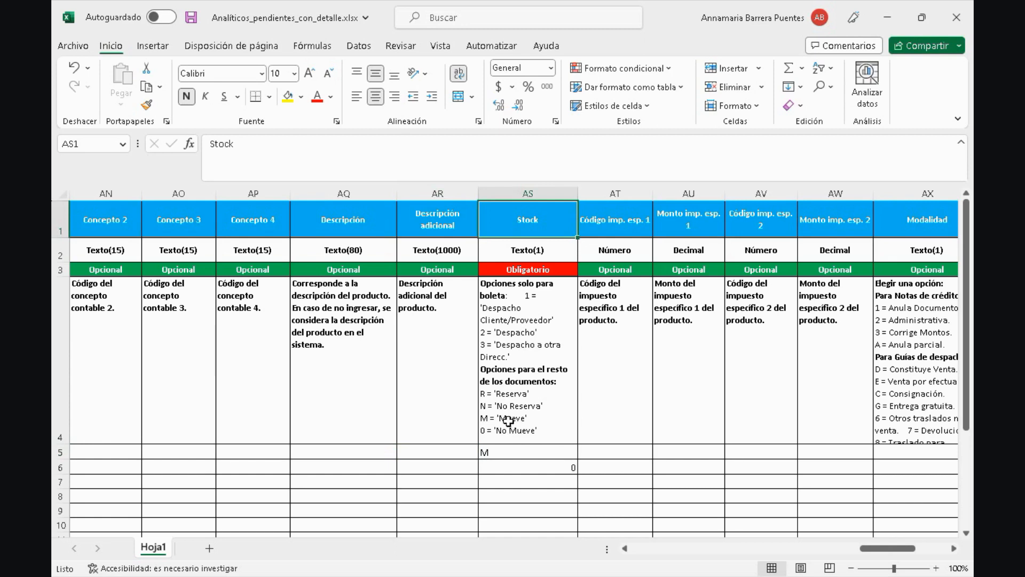
- Check the Stock cells in rows 5 and 6 and review the Código imp. esp. and Monto imp. esp. columns
left_click(505, 453)
left_click(513, 469)
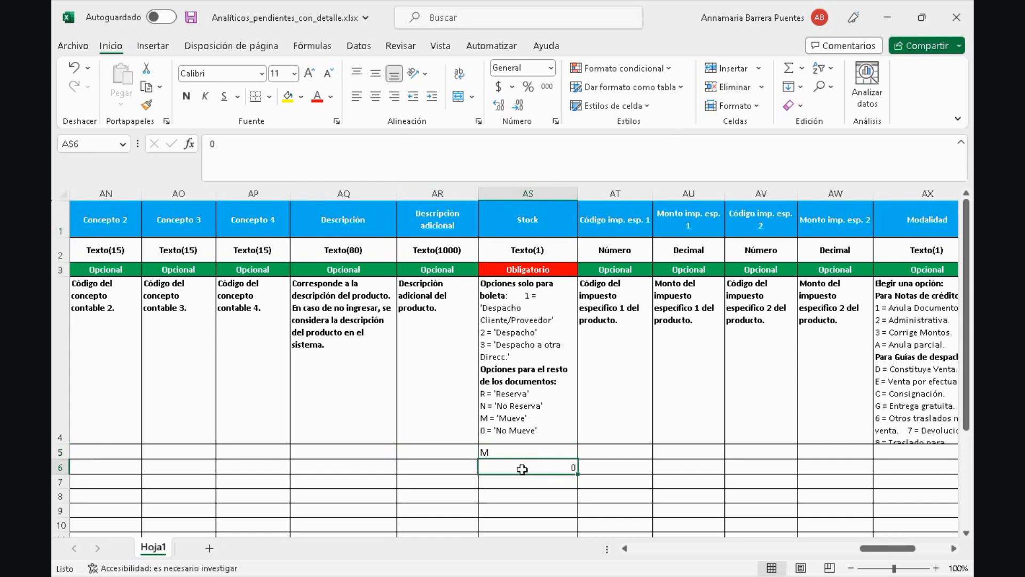
left_click(613, 224)
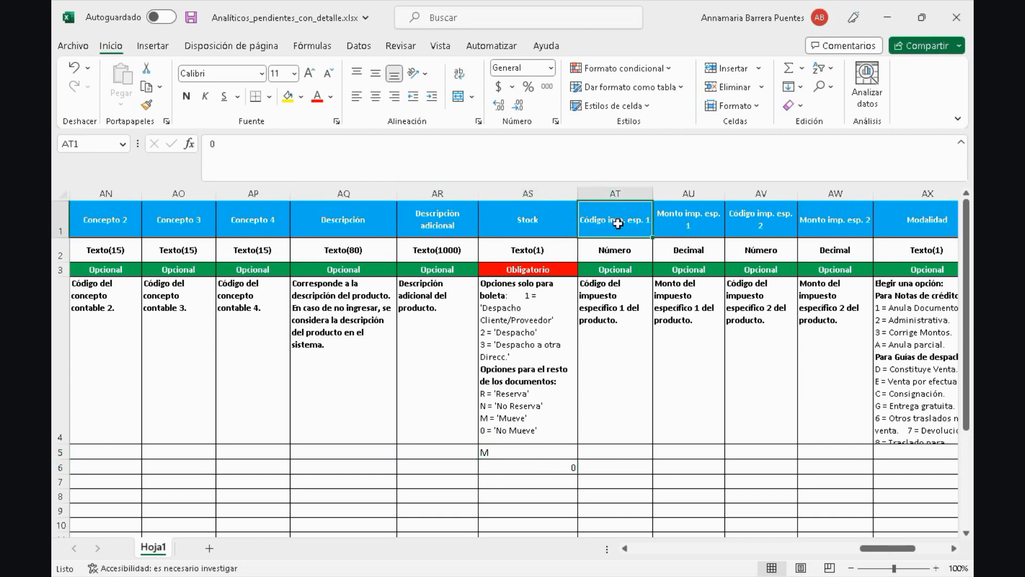
left_click(954, 549)
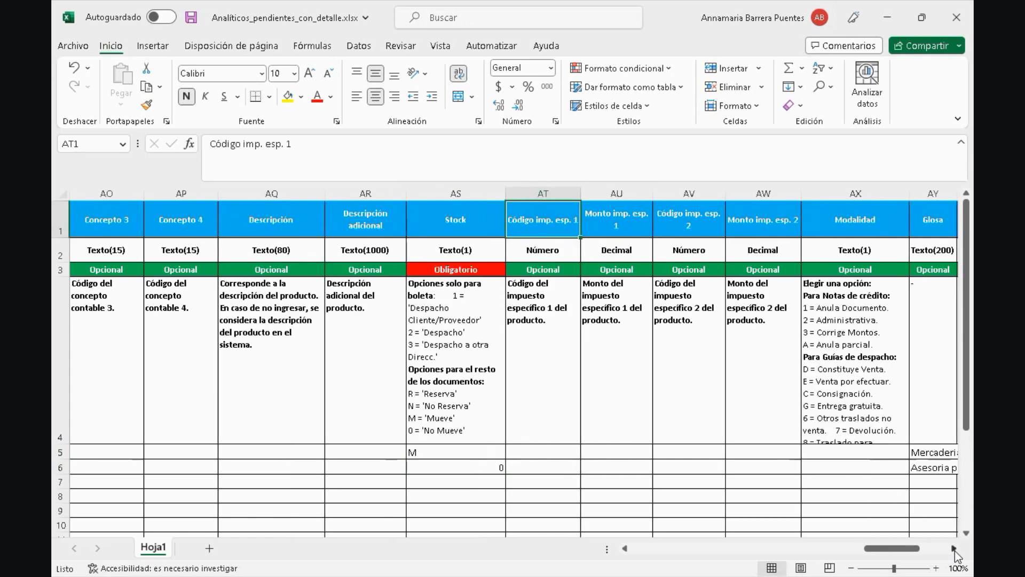
left_click(954, 549)
left_click(954, 549)
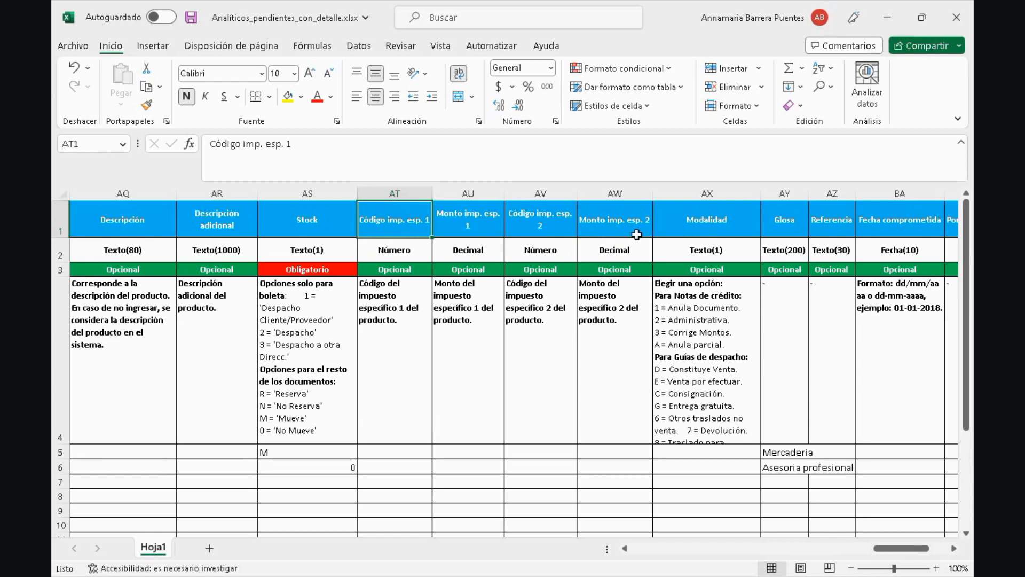
- Examine the options listed for the Modalidad column and compare the Glosa cells in rows 5 and 6
left_click(721, 230)
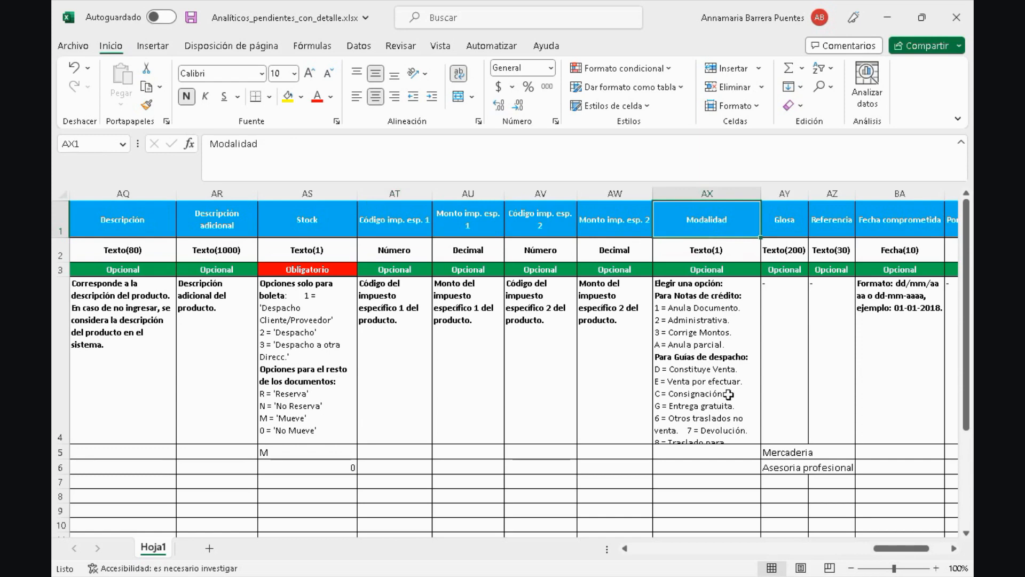
left_click(954, 548)
left_click(954, 548)
left_click(611, 233)
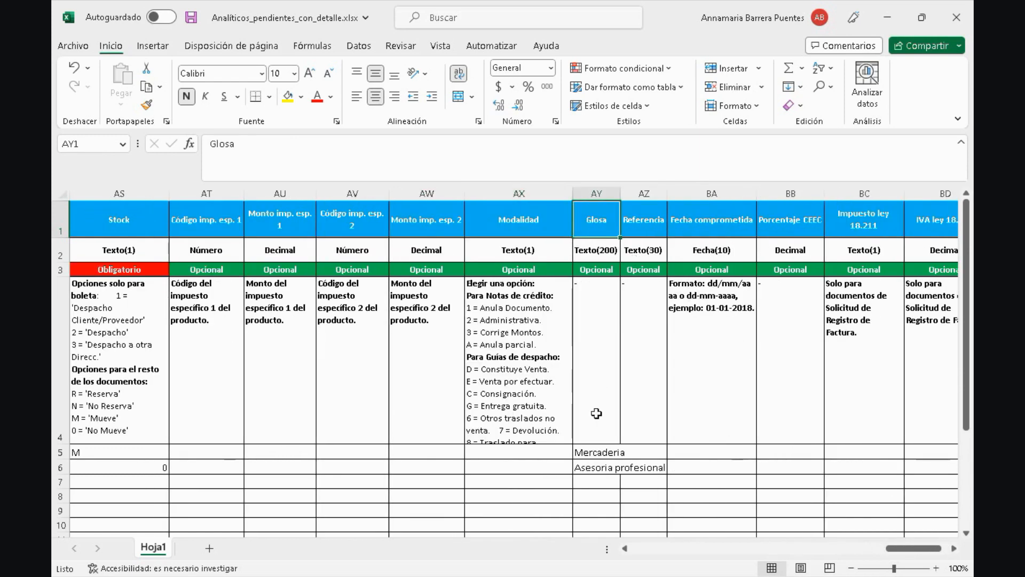
left_click(601, 454)
left_click(603, 468)
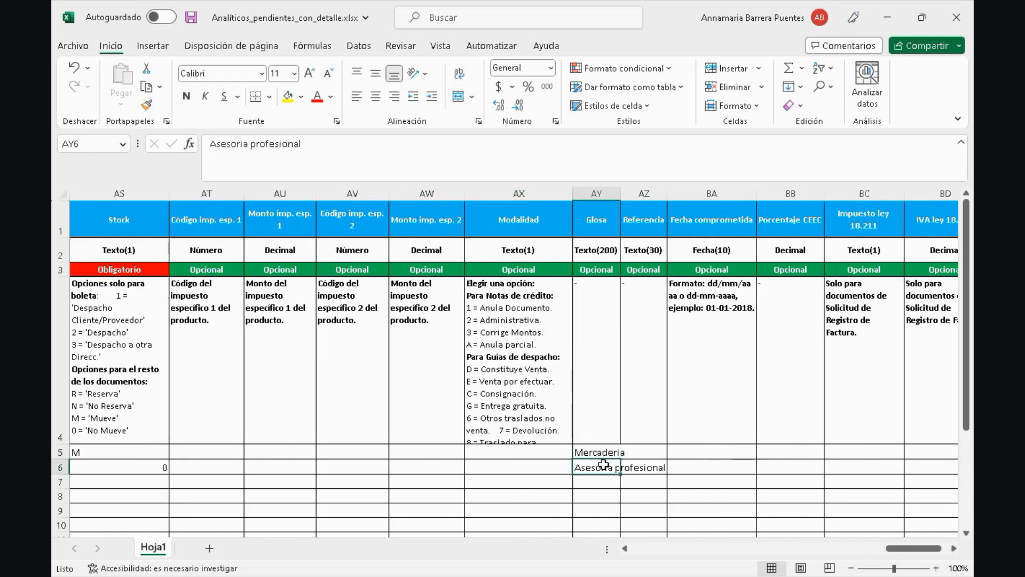
left_click(600, 451)
left_click(599, 468)
- Review the remaining optional columns from Fecha comprometida to Ajuste IVA
left_click(954, 548)
left_click(954, 548)
left_click(954, 548)
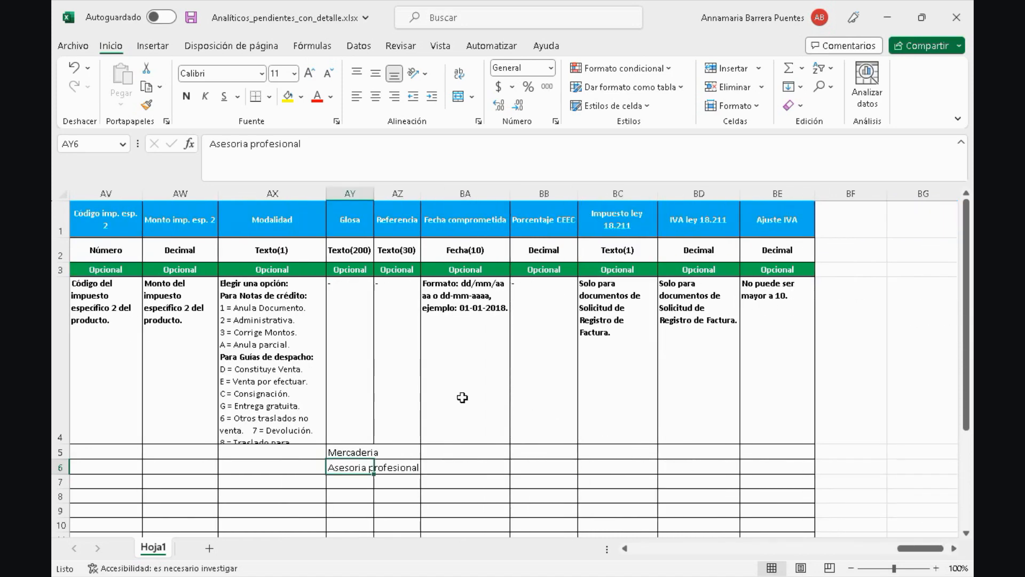
left_click(471, 225)
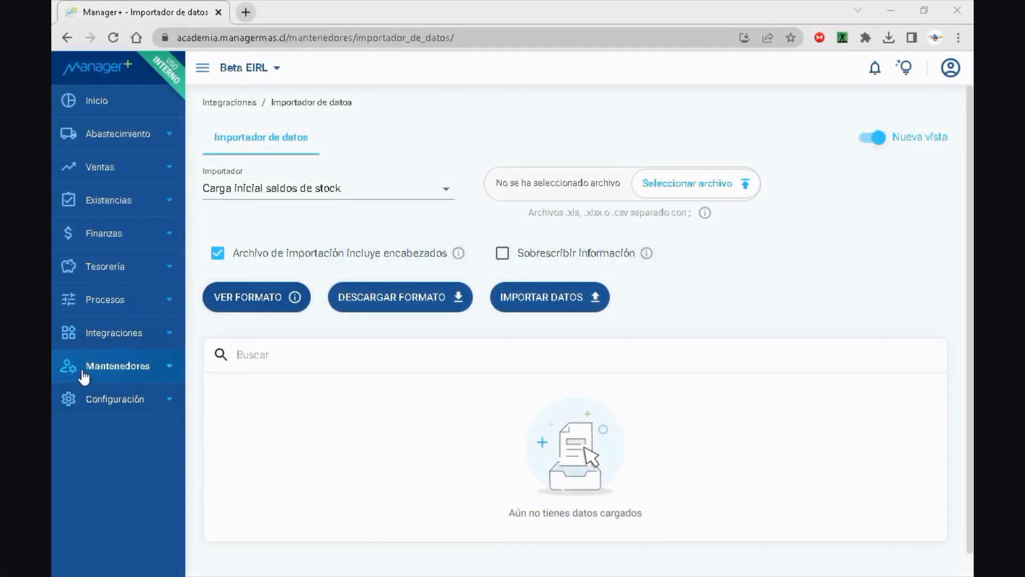
- In the Manager+ data importer, choose Analíticos pendientes con detalles and select the file Analíticos_pendientes_con_detalle.xlsx from Descargas
left_click(317, 189)
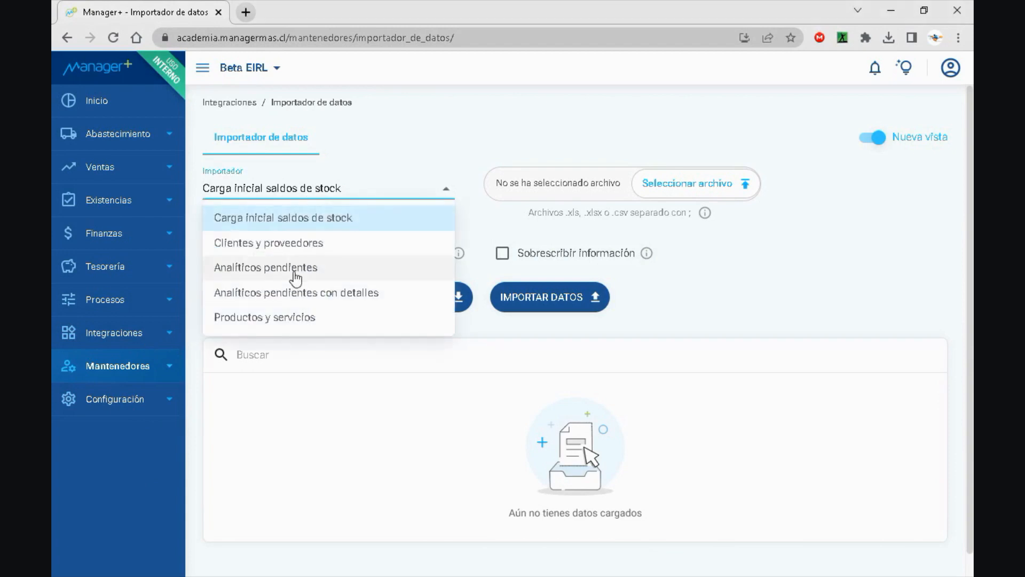
left_click(297, 293)
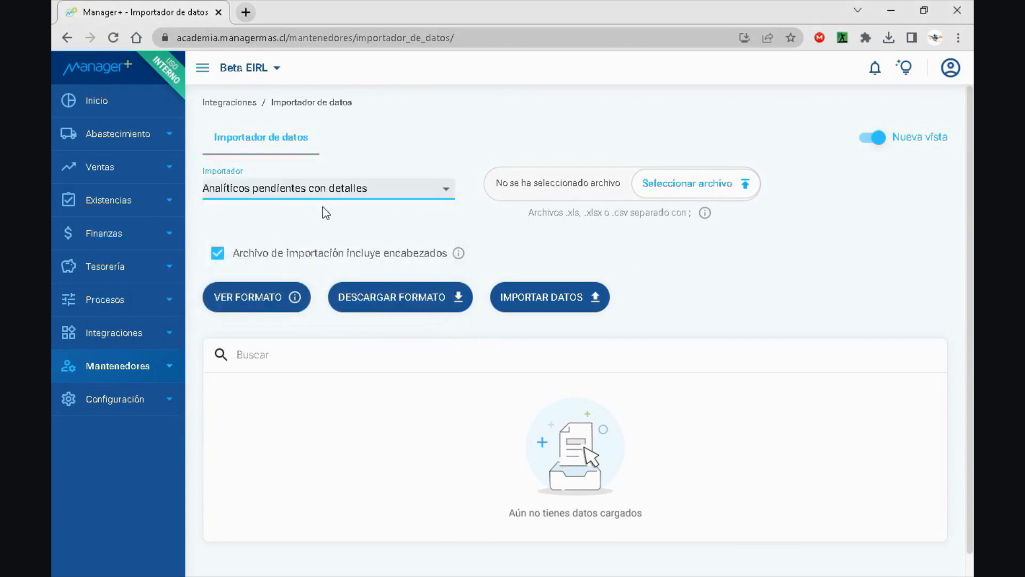
left_click(695, 200)
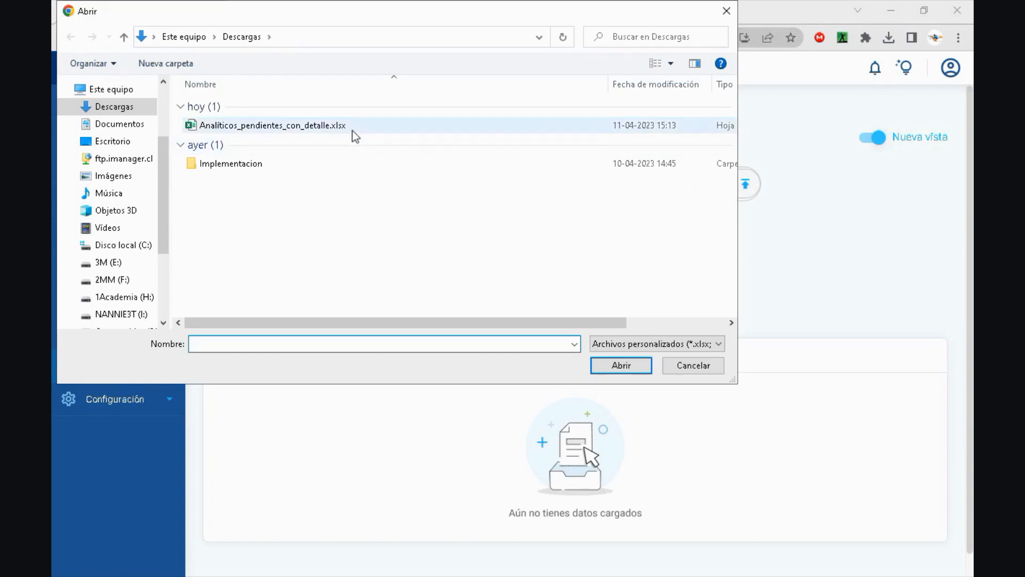
left_click(342, 127)
left_click(619, 364)
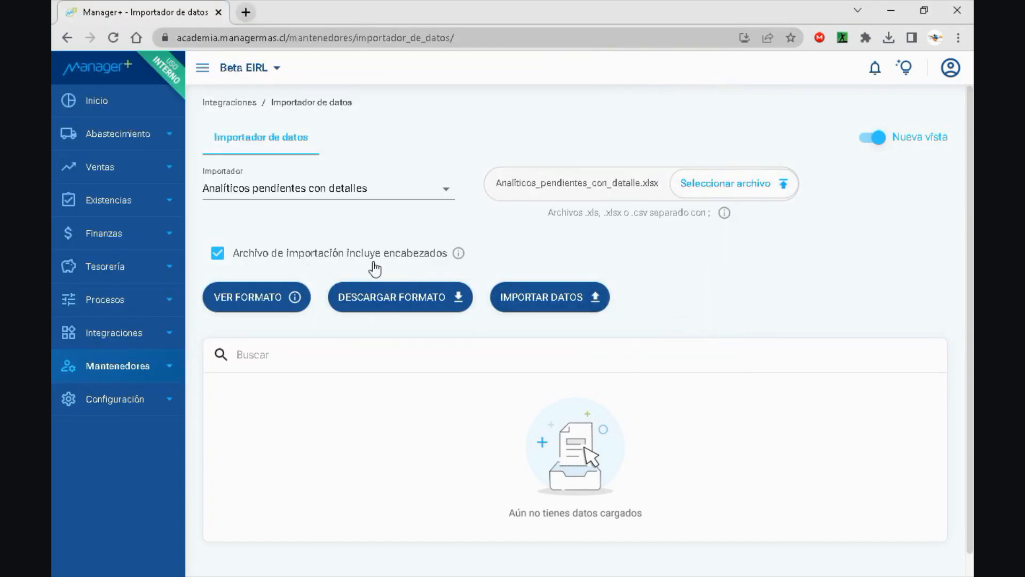
- Import the data from the selected Excel file with its headers included
left_click(572, 296)
right_click(573, 297)
left_click(564, 299)
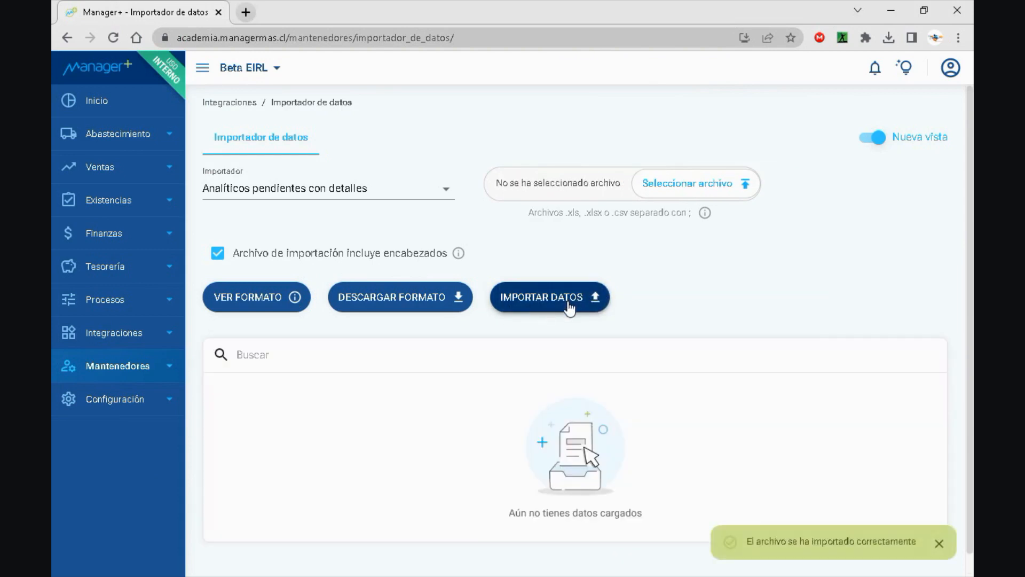